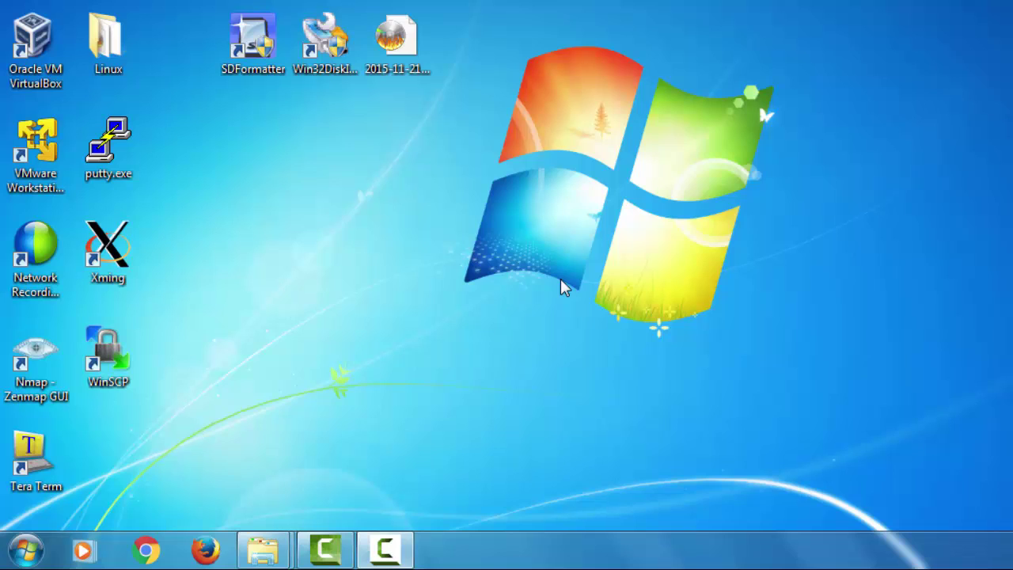
Step: Launch PuTTY, open an SSH session to 192.168.3.170 and accept its host key
double_click(104, 157)
click(679, 192)
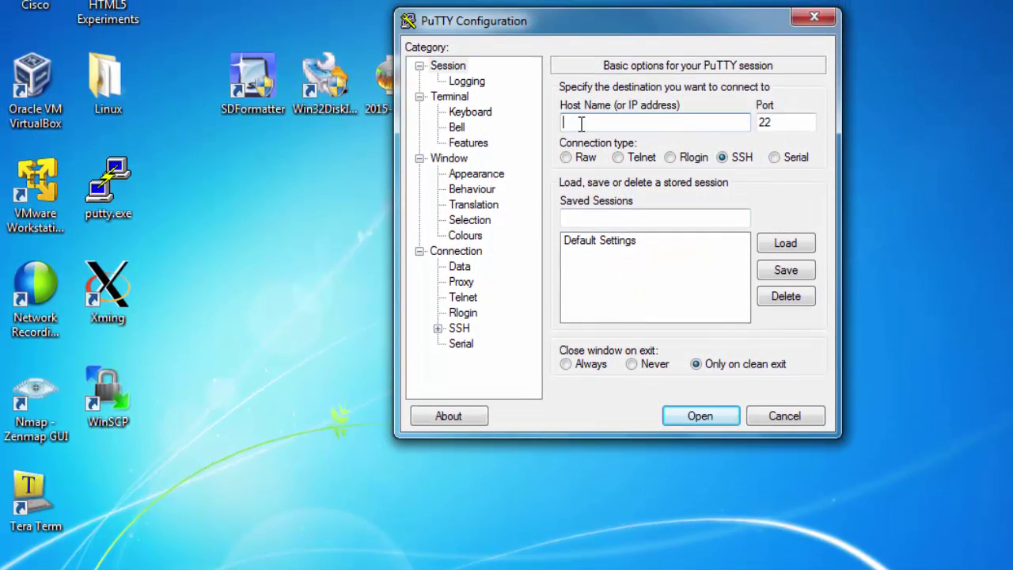
text(192.168.3.170)
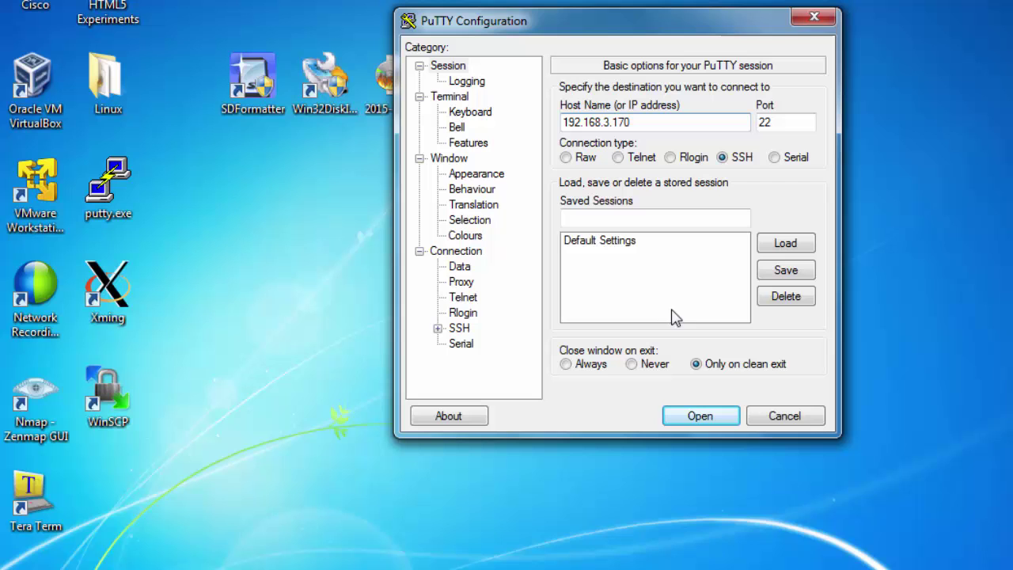
click(702, 421)
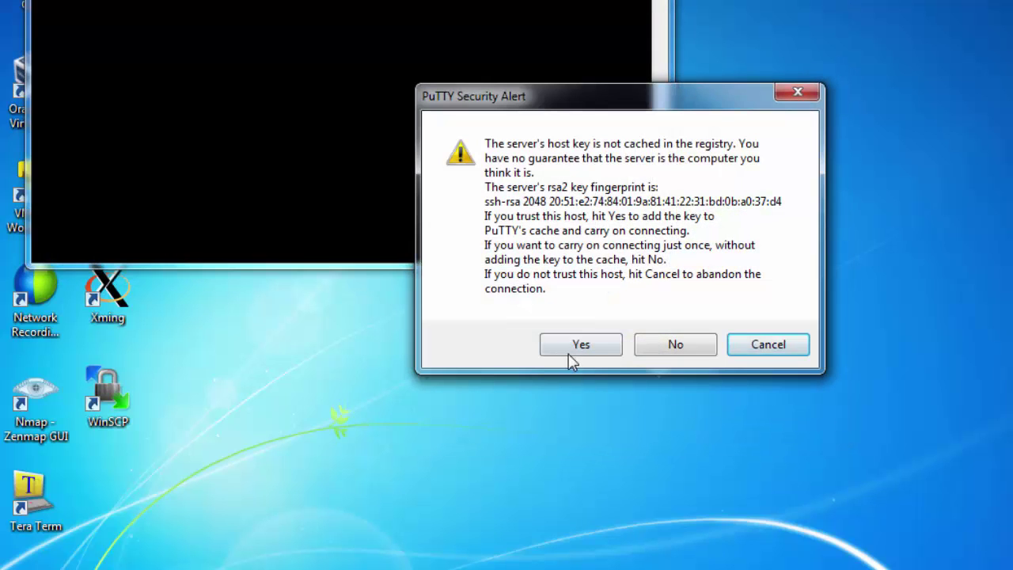
click(582, 347)
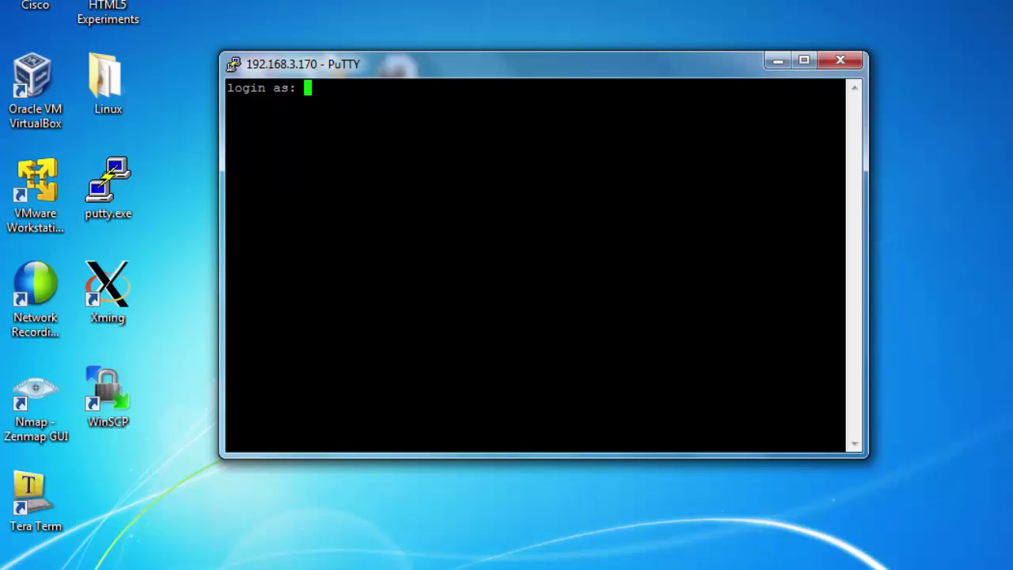
Step: Log in as pi with the account password and run sudo apt-get update
text(pi)
key(Return)
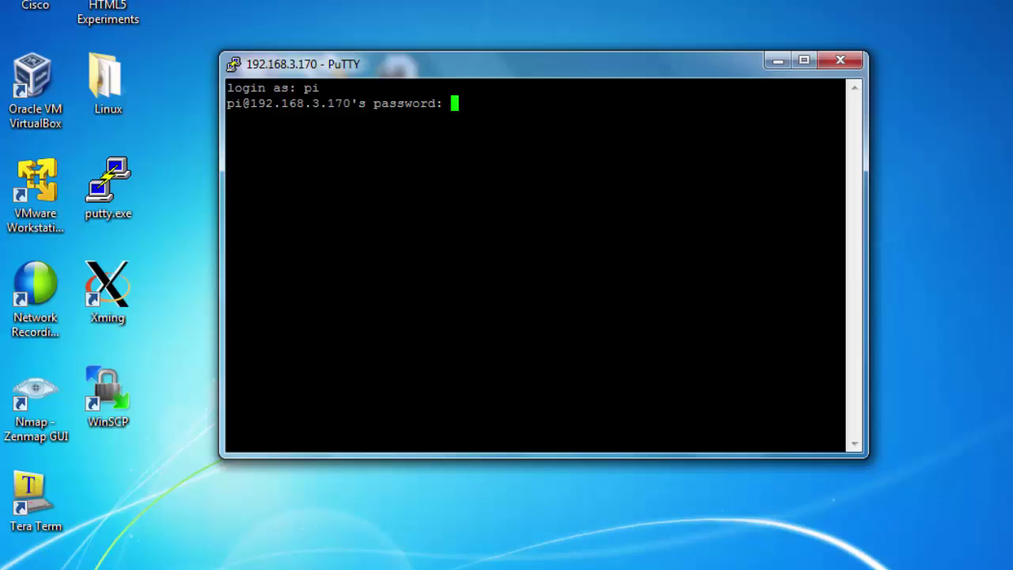
key(Return)
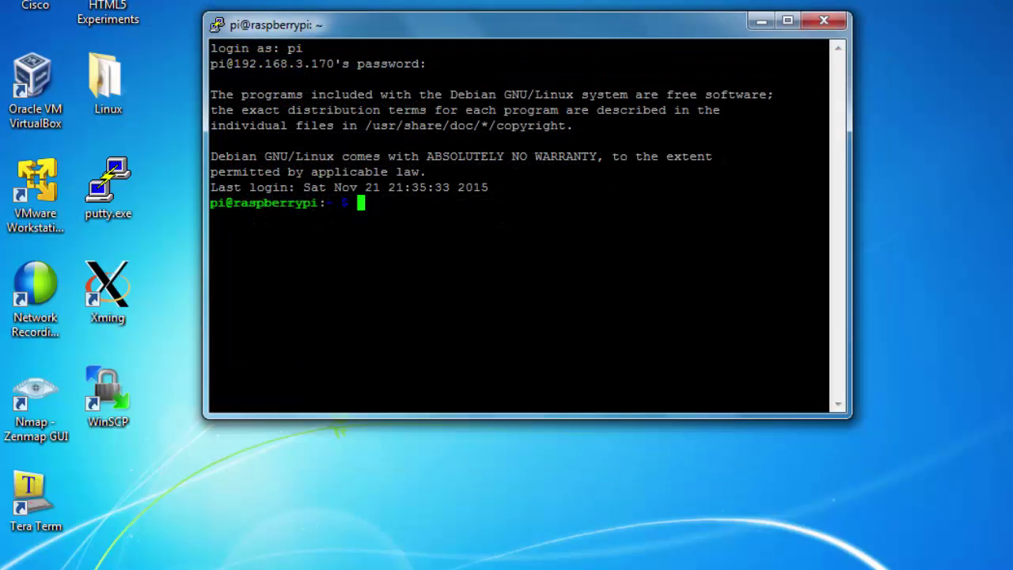
text(sudo apt-ge)
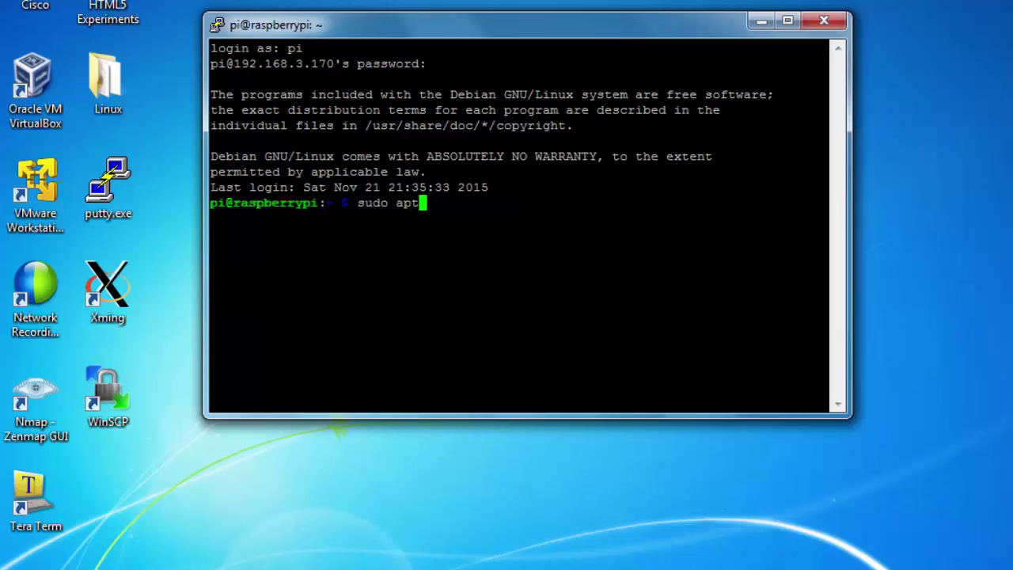
text(t update)
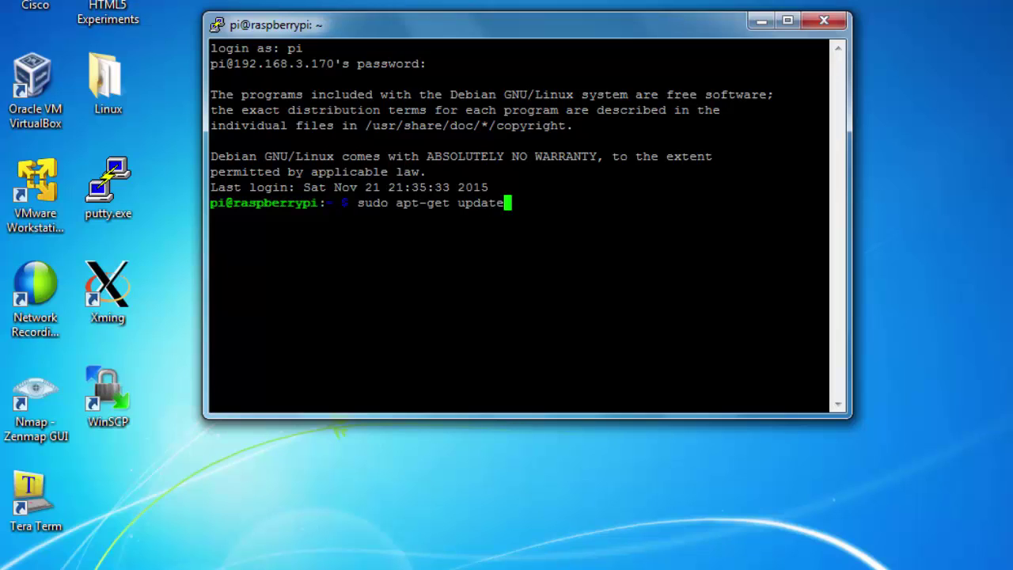
key(Return)
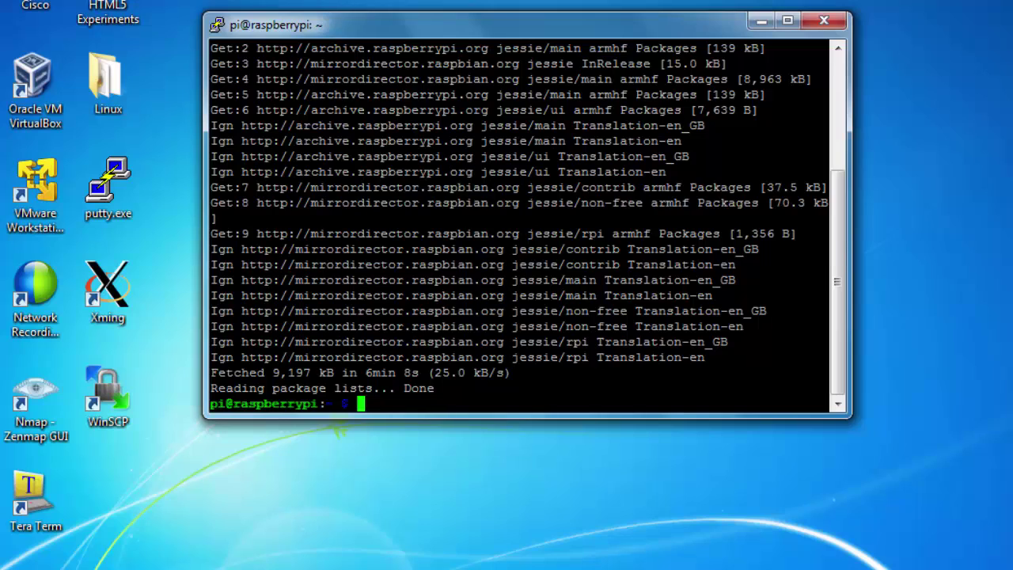
Step: Install xrdp with sudo apt-get install xrdp, answering y, then close the PuTTY window
text(sudo apt-get )
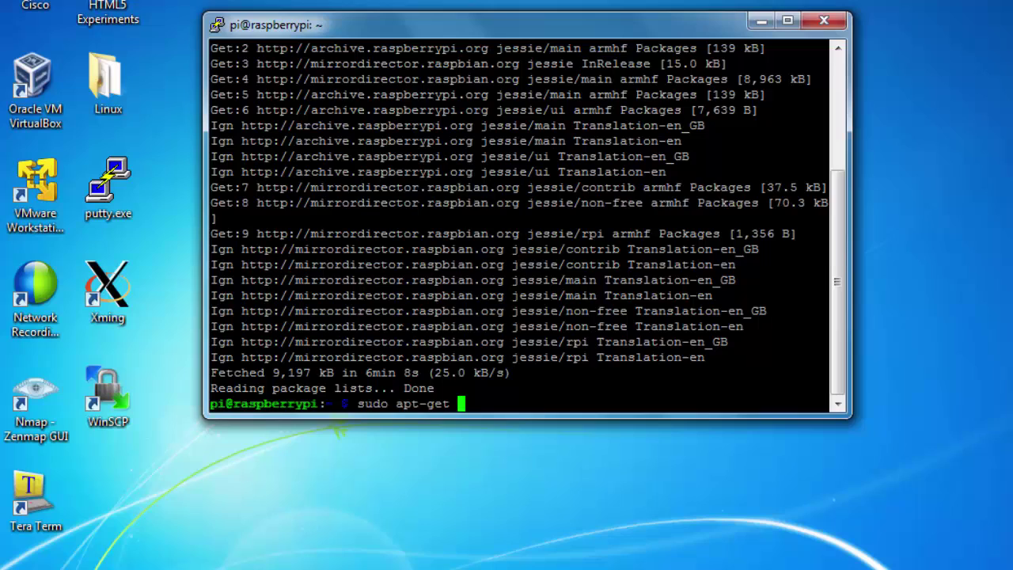
text(install)
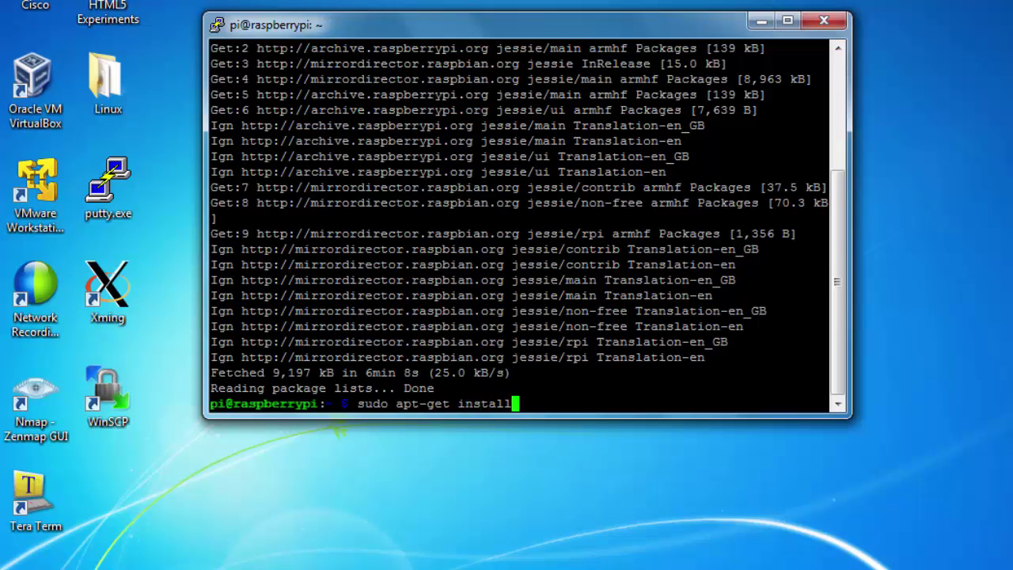
text( xrdp)
key(Return)
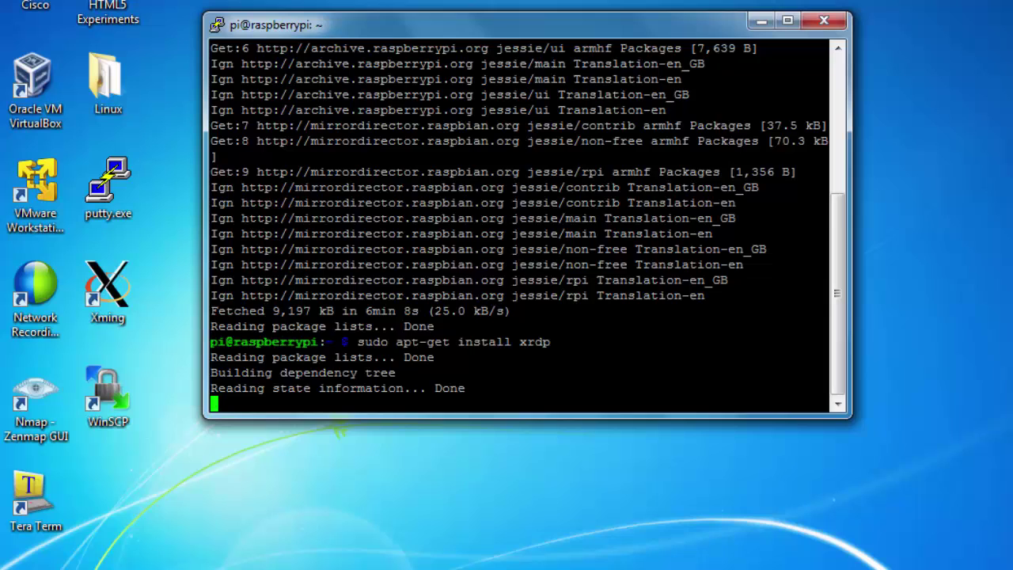
text(y)
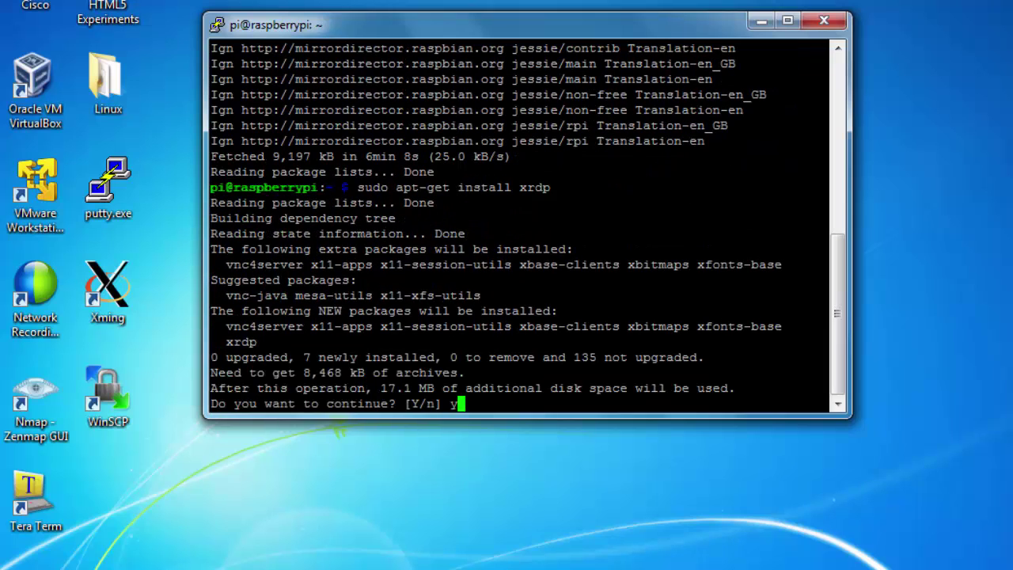
key(Return)
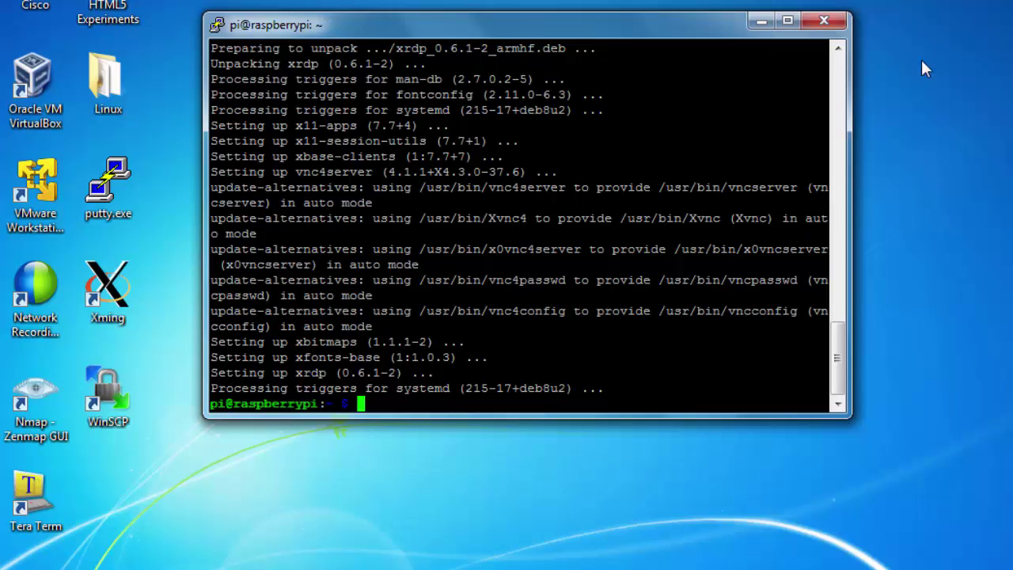
click(826, 24)
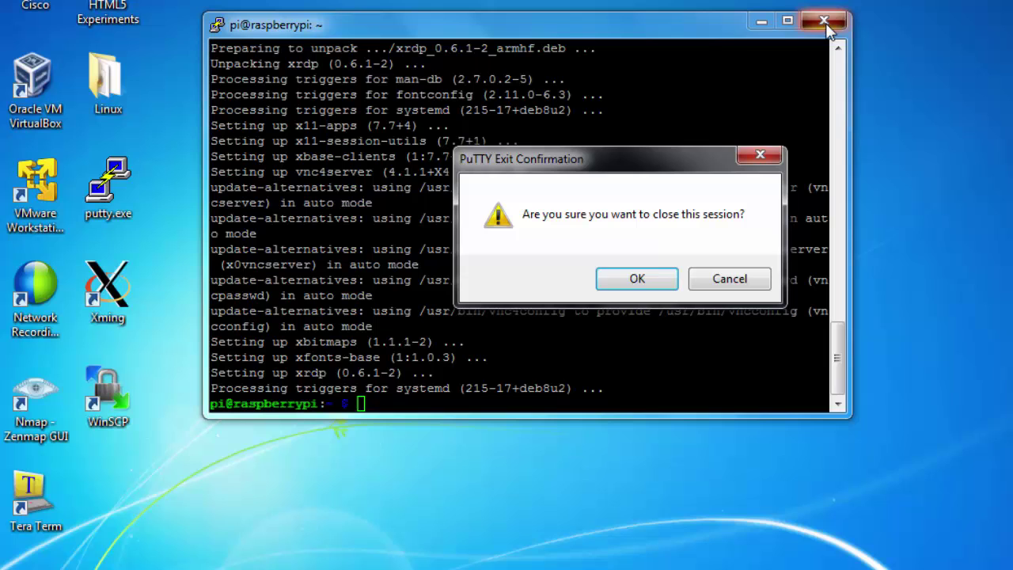
Step: Confirm ending the PuTTY session and launch Remote Desktop Connection via mstsc
click(638, 283)
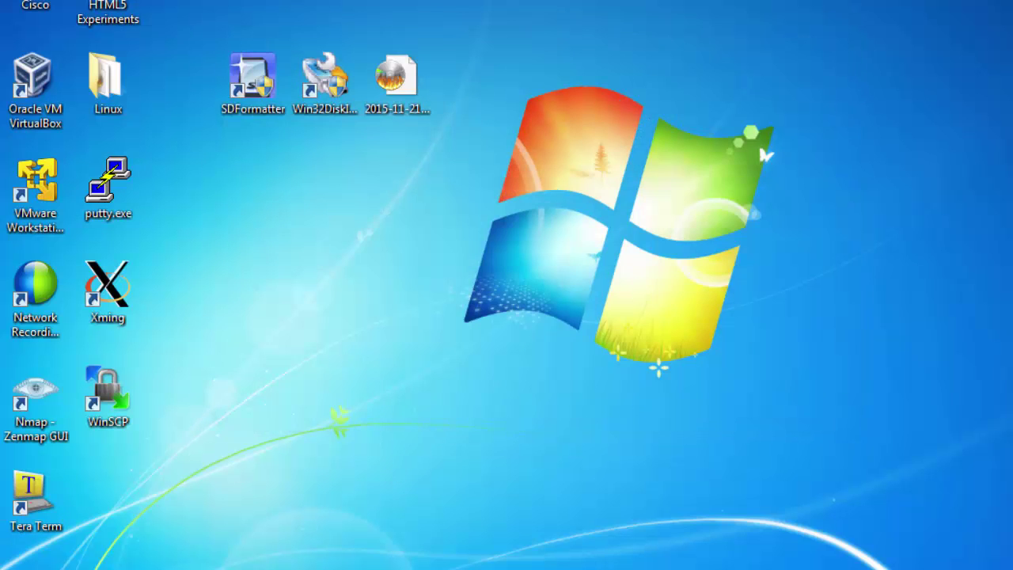
key(super)
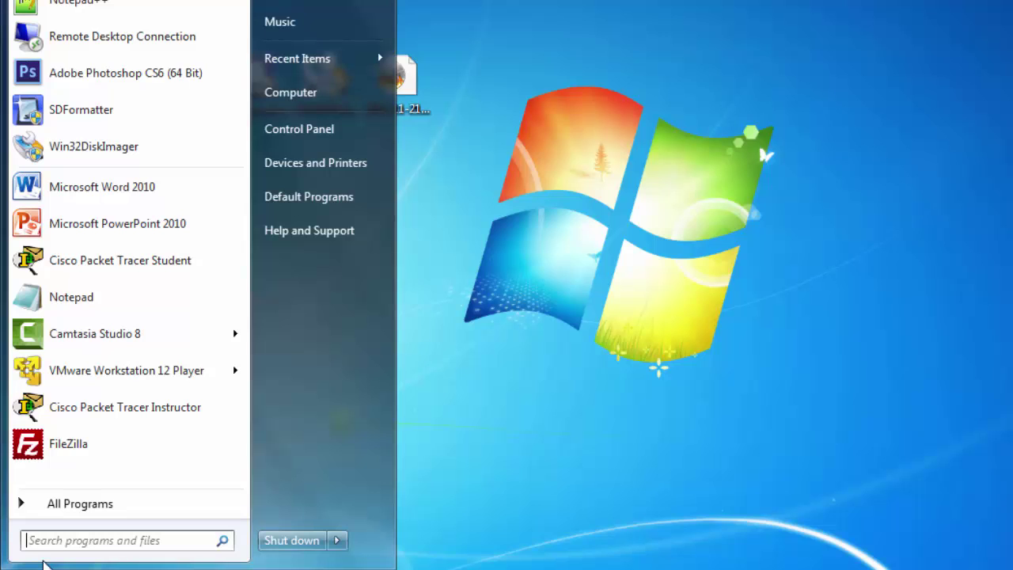
text(mstsc)
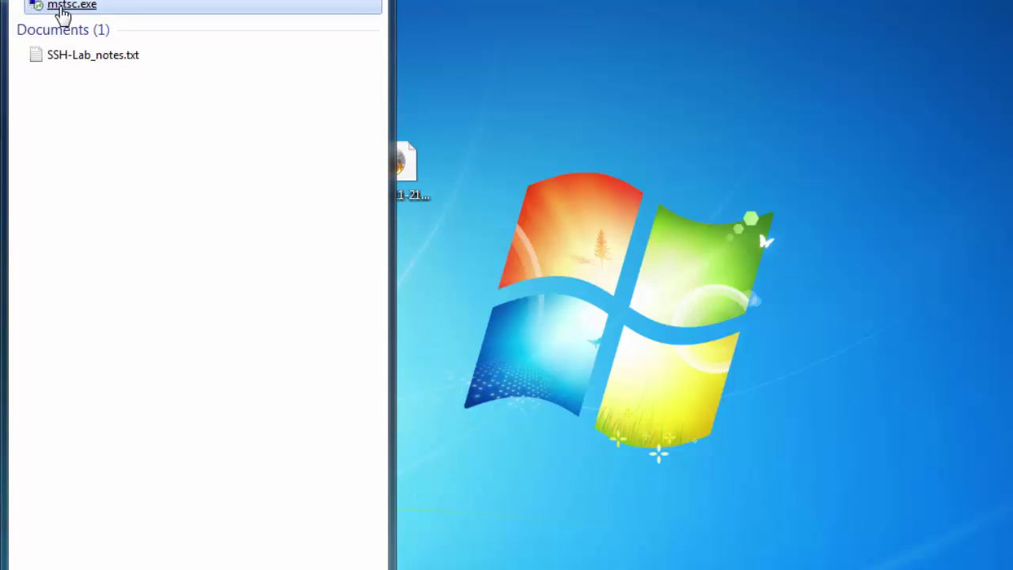
click(62, 7)
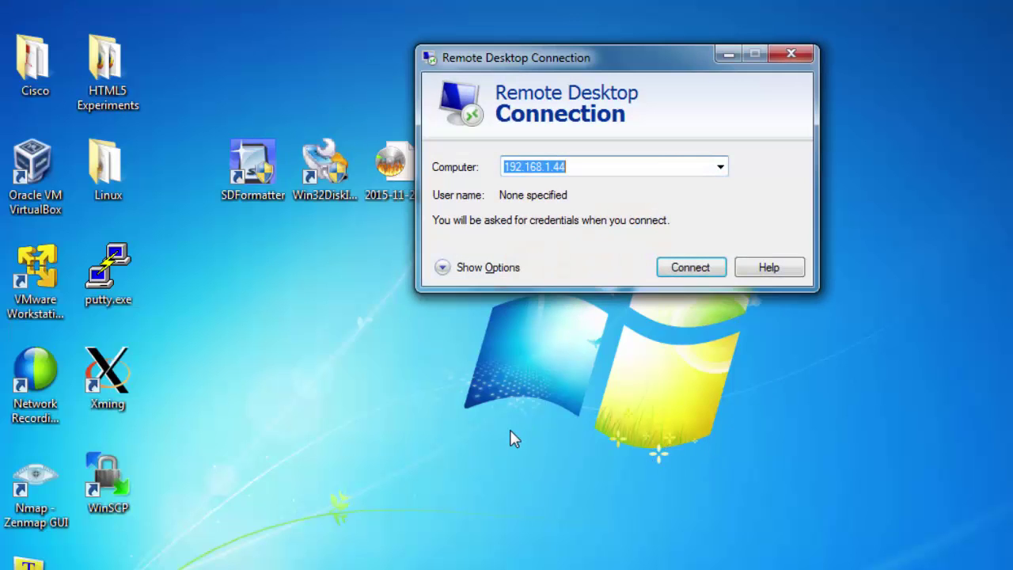
Step: Set the Computer address to 192.168.3.170 and connect, accepting the unverified identity warning
drag(592, 58, 542, 94)
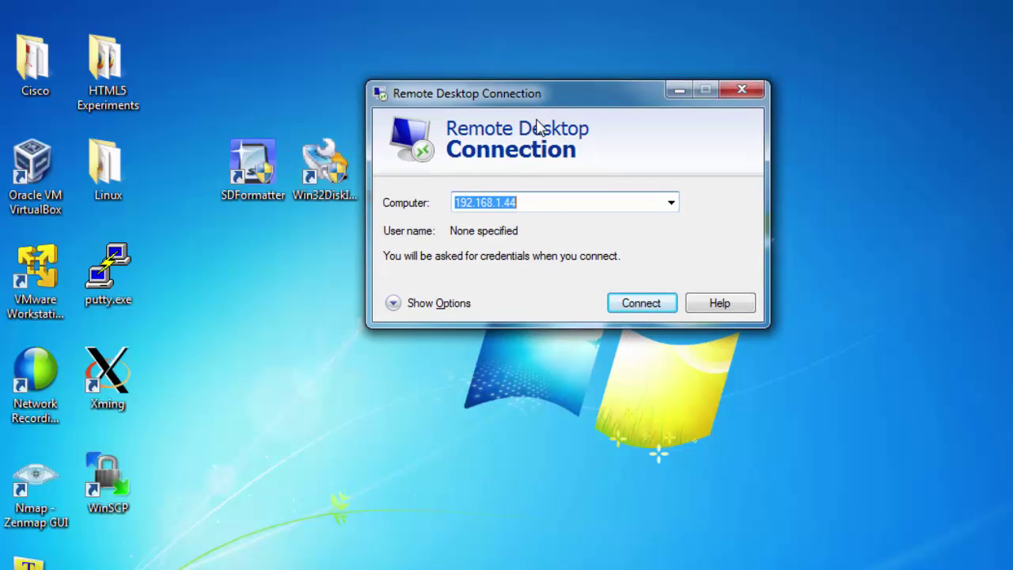
click(524, 206)
key(BackSpace)
key(BackSpace)
key(BackSpace)
key(BackSpace)
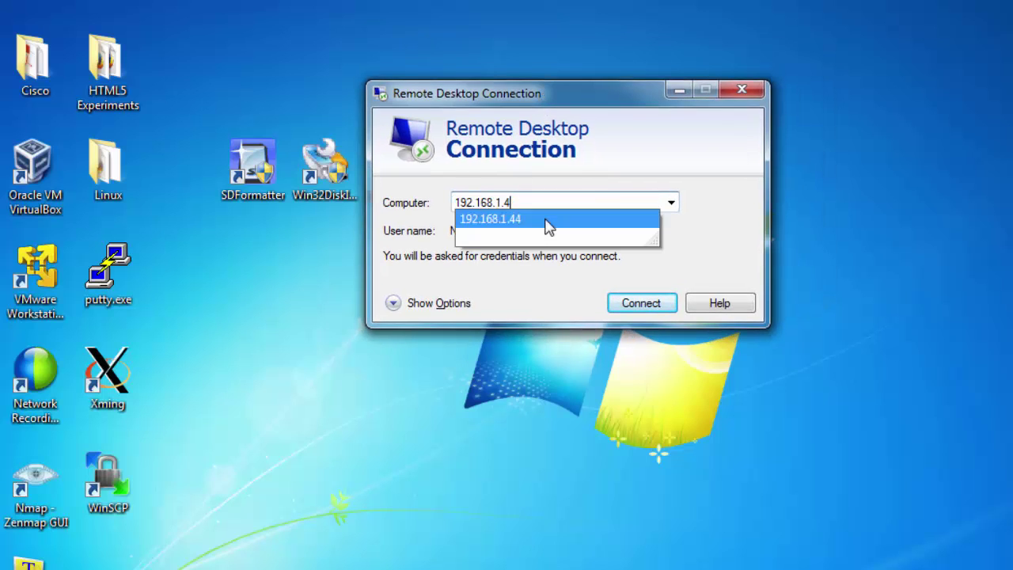
text(3.)
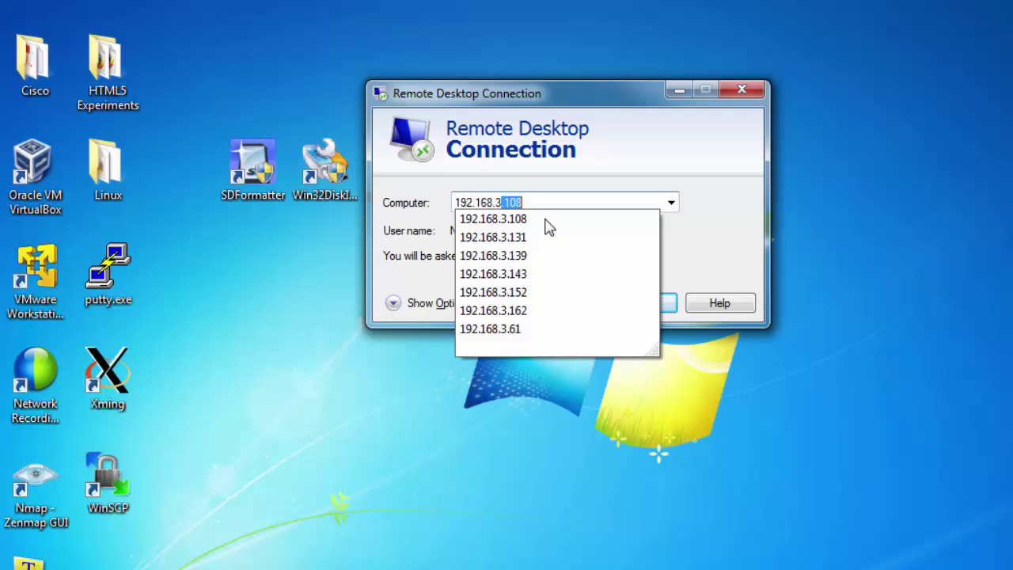
text(170)
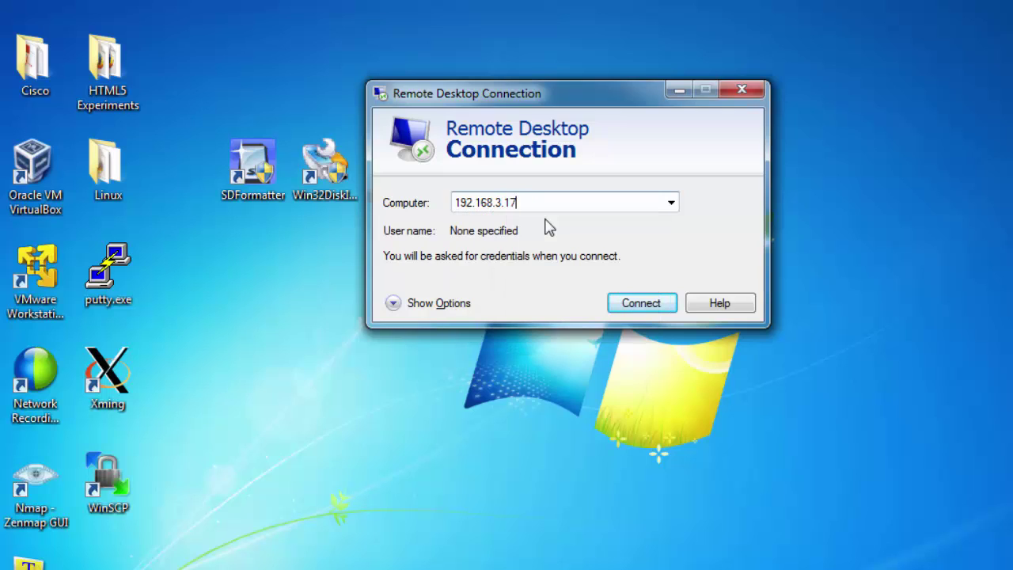
click(642, 303)
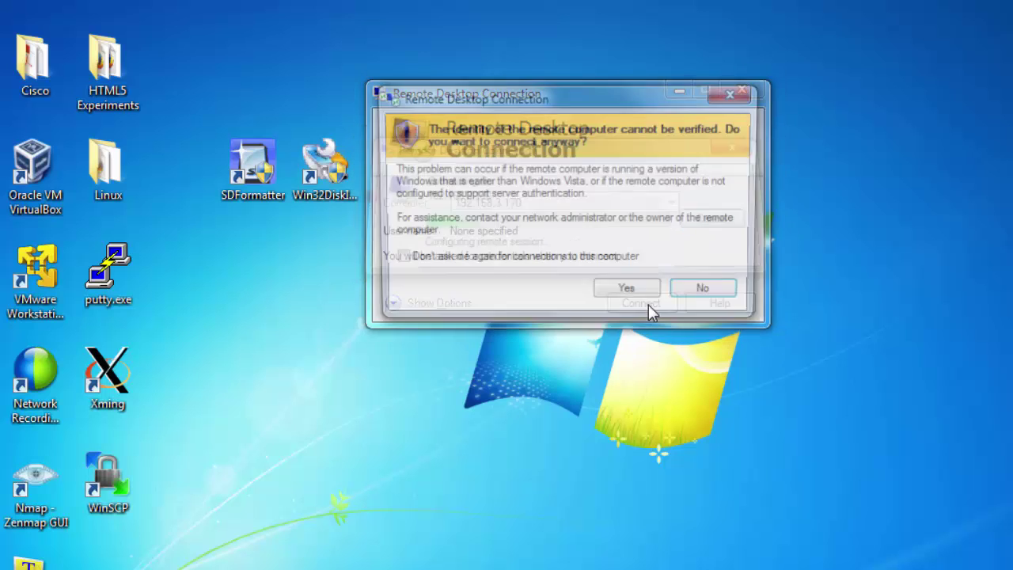
click(629, 294)
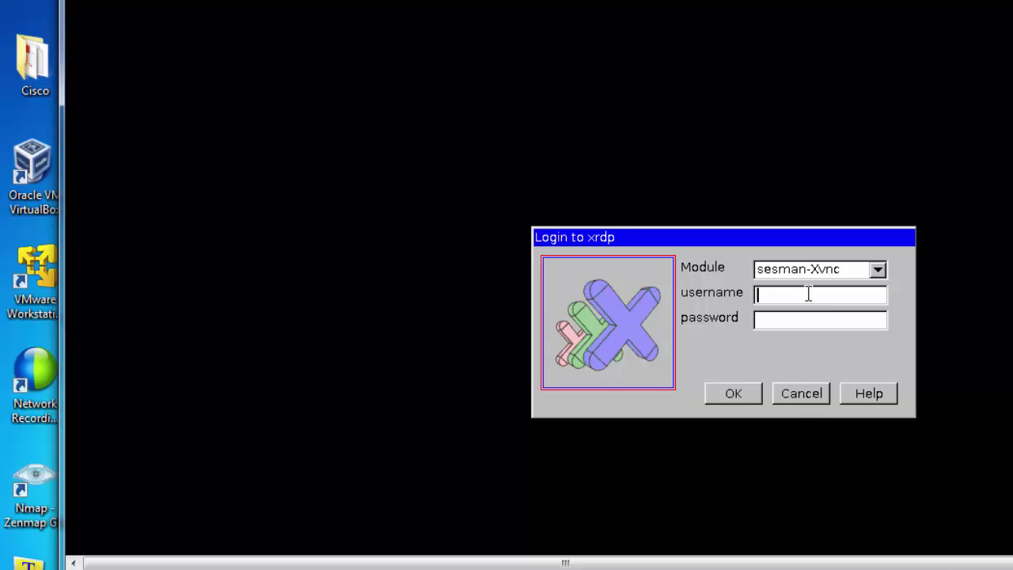
Step: Sign in to the xrdp login screen as user pi with the account password
text(pi)
click(775, 318)
text(raspberry)
click(742, 399)
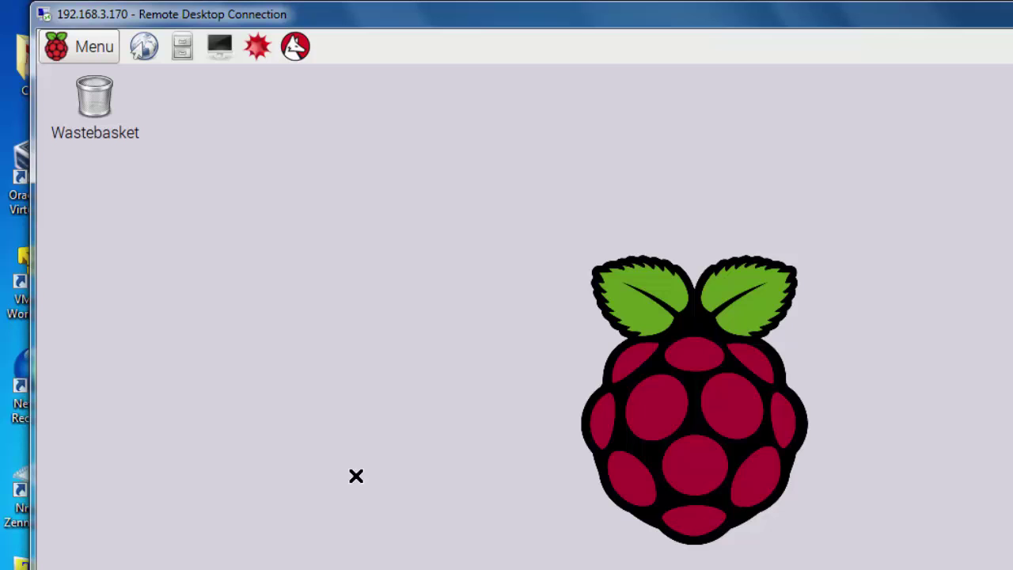
Step: Widen the remote window, pick the networkinglab Wi-Fi network, then open WiFi Networks Settings
drag(32, 393, 4, 392)
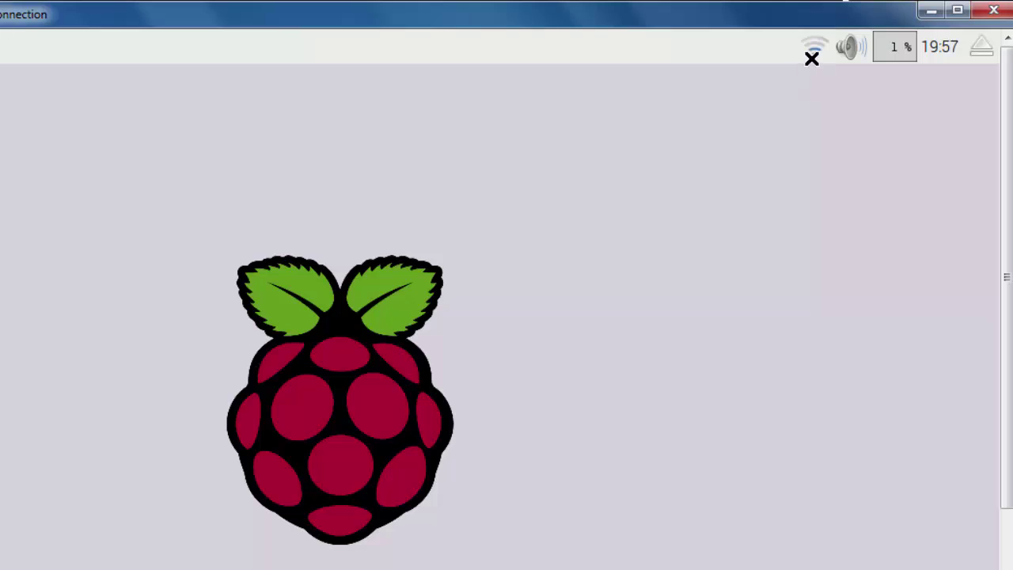
click(814, 52)
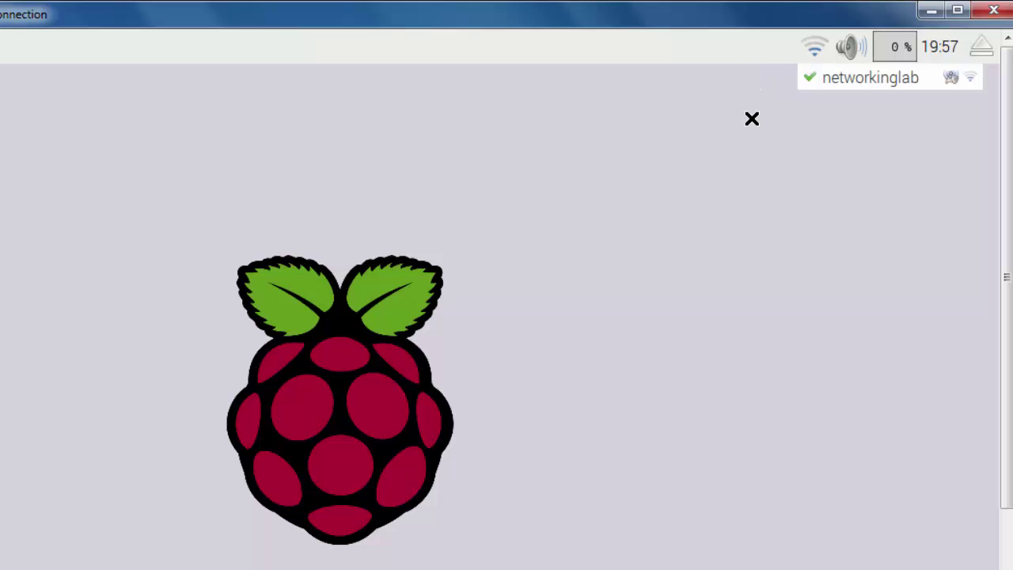
click(846, 81)
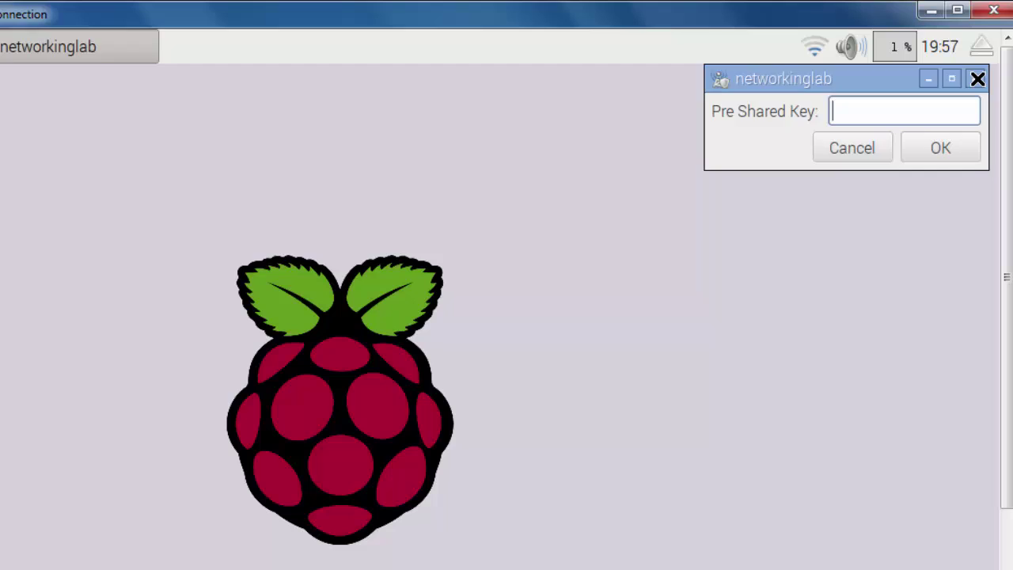
click(976, 78)
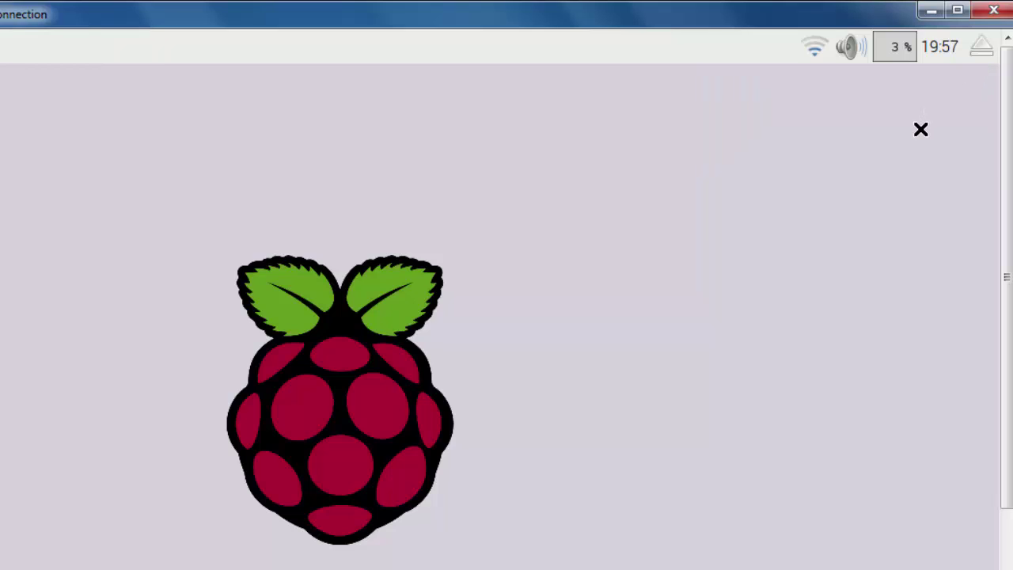
right_click(819, 52)
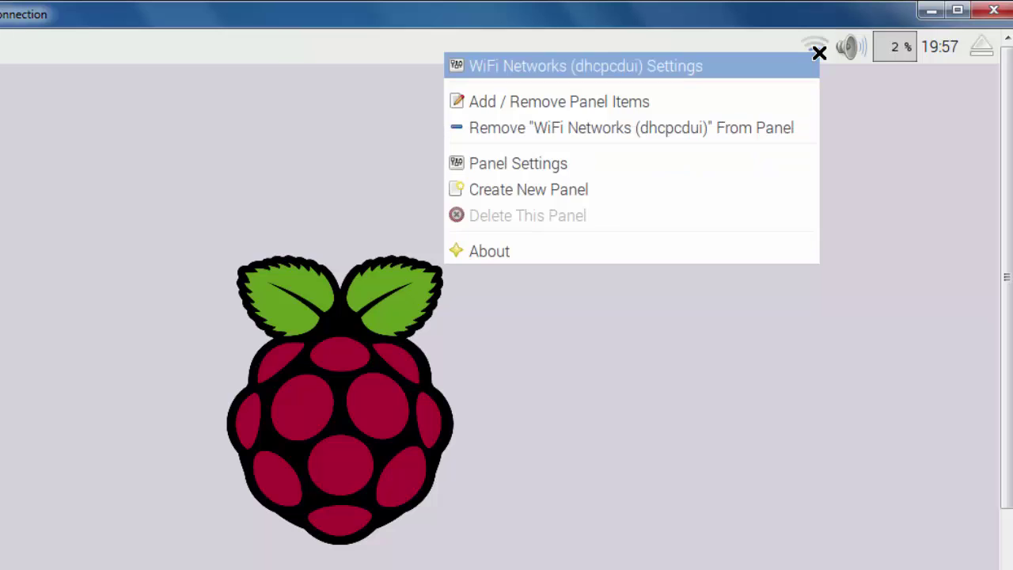
click(547, 65)
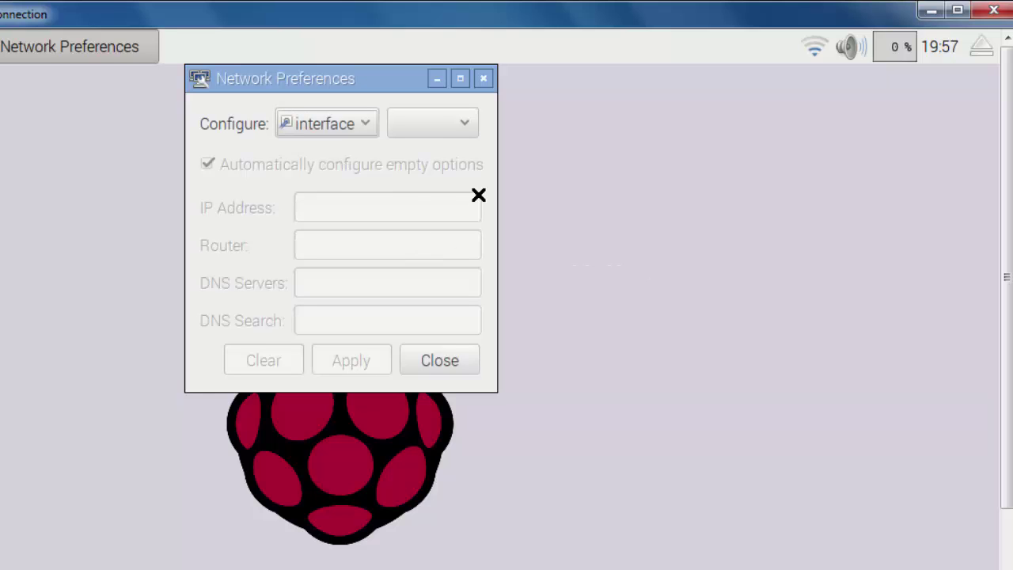
Step: Check the interface list in Network Preferences, then close it without applying changes
click(463, 125)
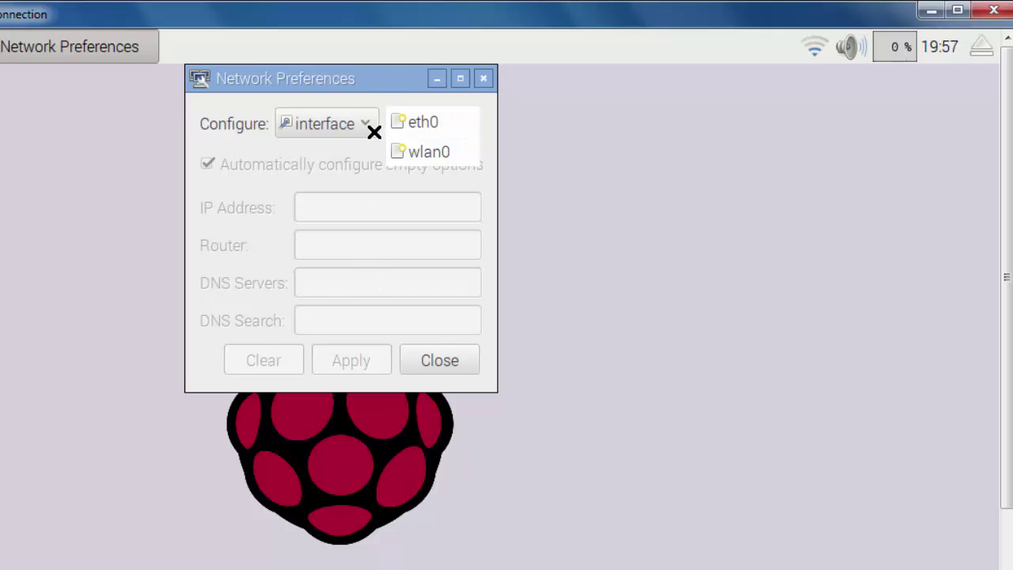
click(396, 74)
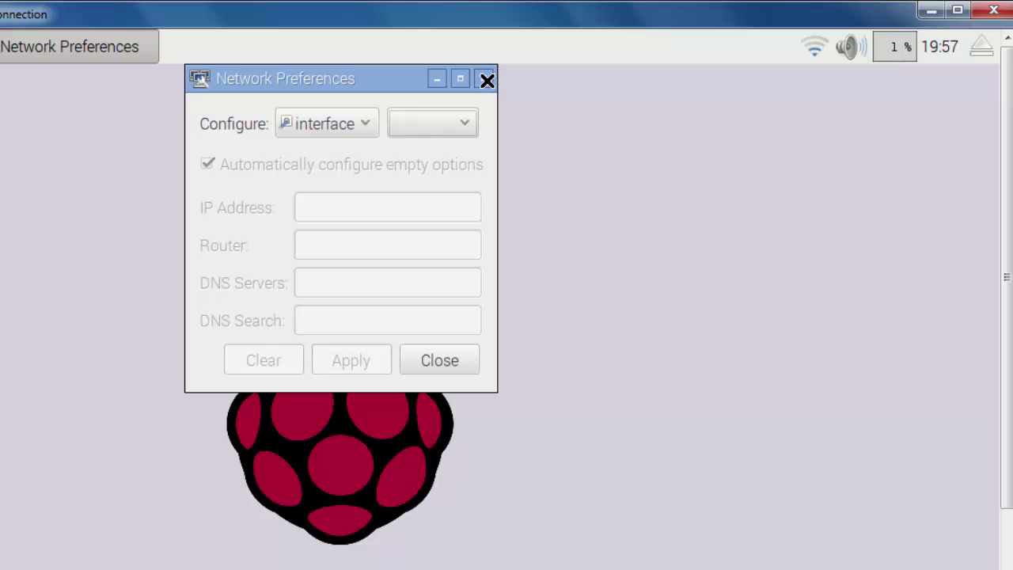
click(487, 80)
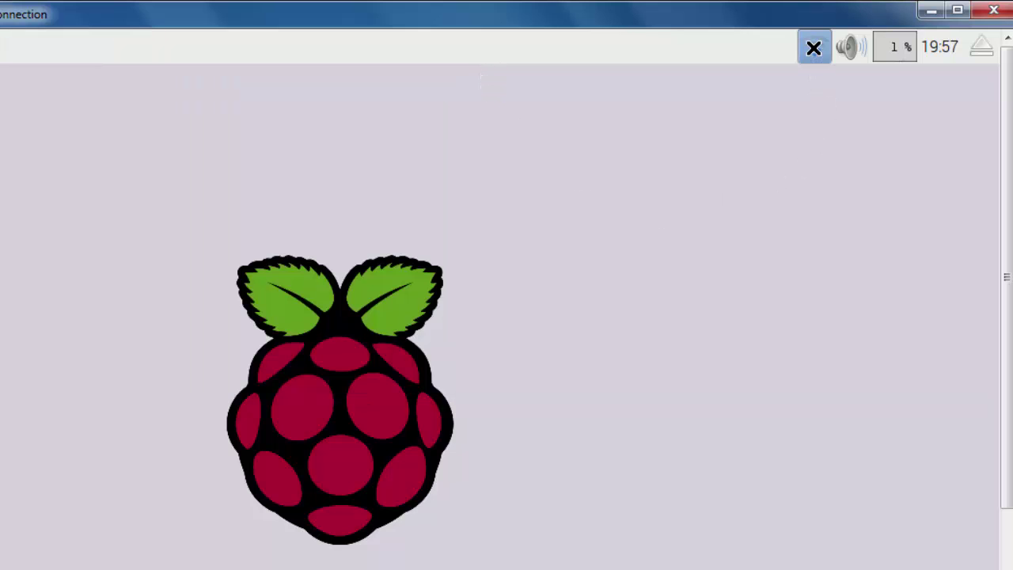
mouse_move(813, 49)
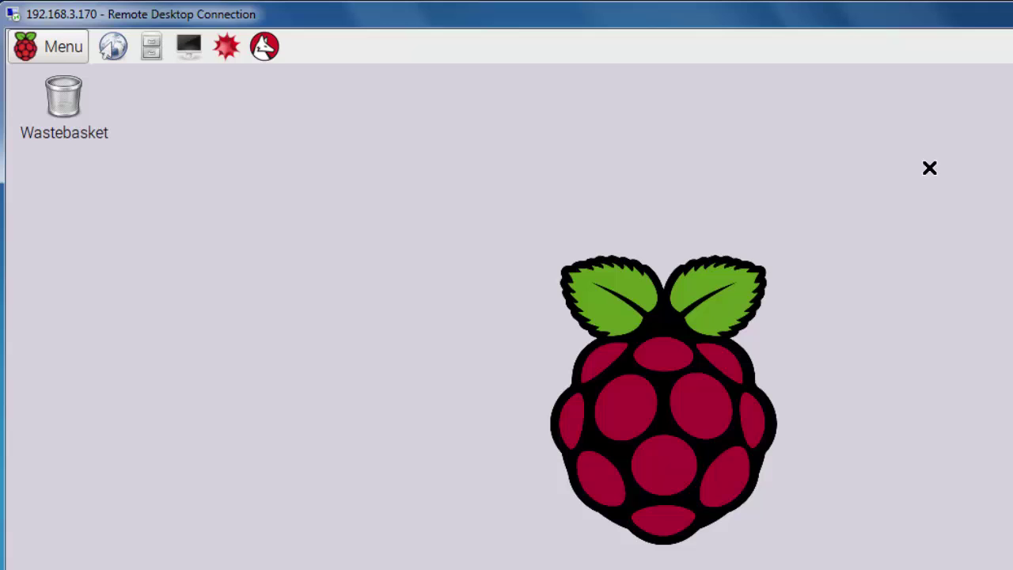
Step: Open Raspberry Pi Configuration from Menu > Preferences and move it fully into view
click(60, 47)
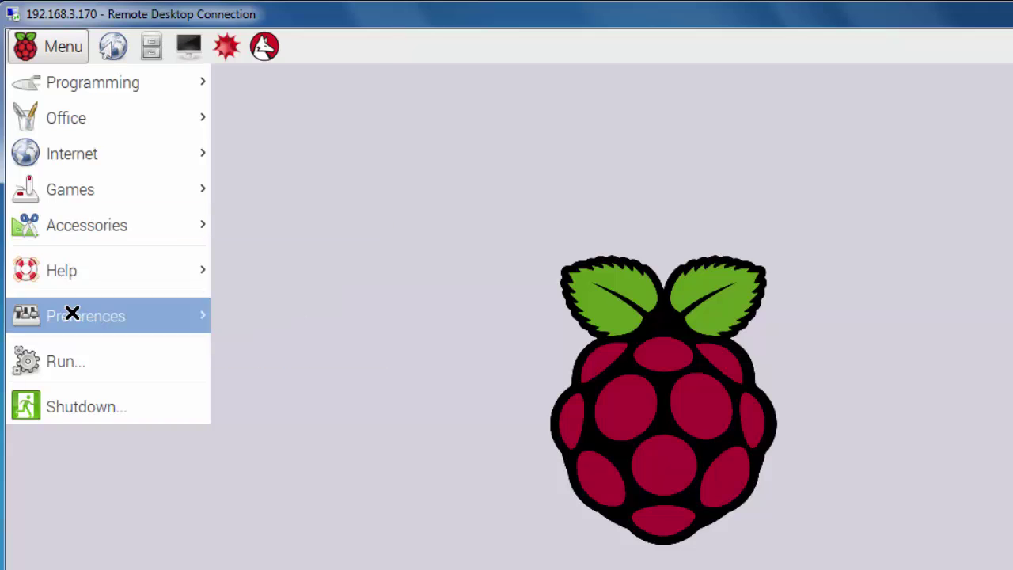
mouse_move(70, 314)
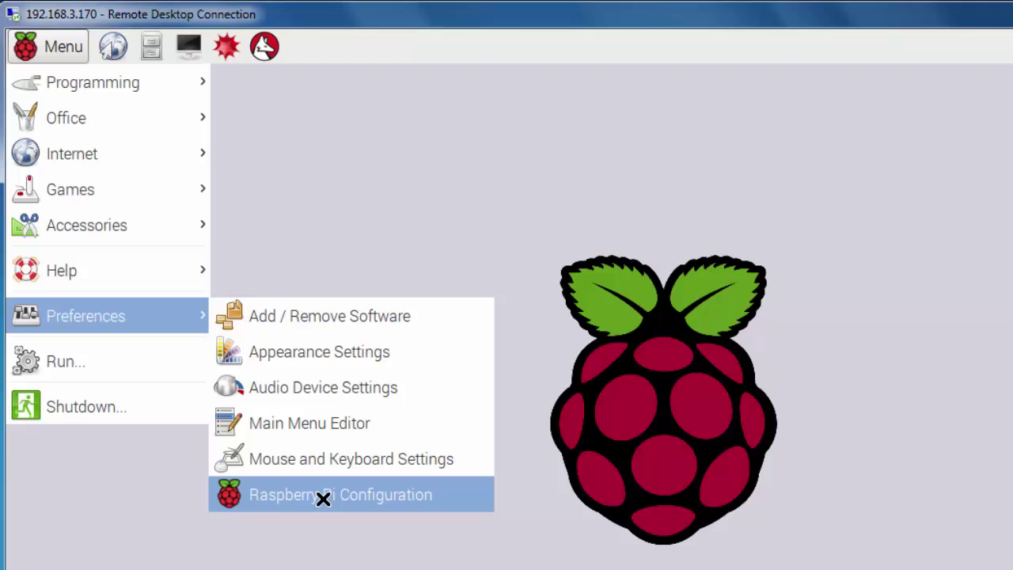
click(323, 499)
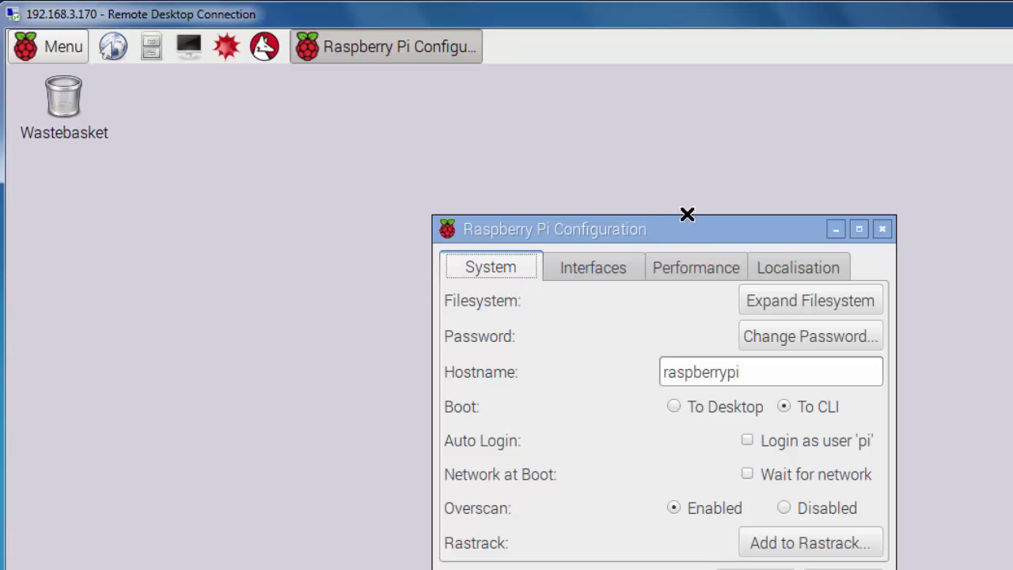
drag(688, 216, 611, 105)
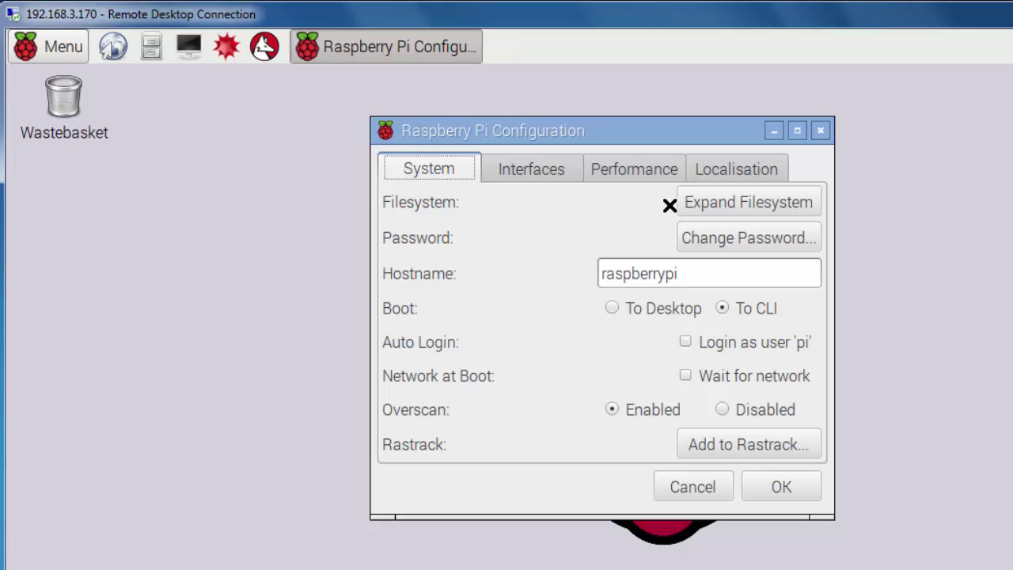
Step: Expand the filesystem on the System tab and acknowledge the Filesystem Expanded message
click(743, 208)
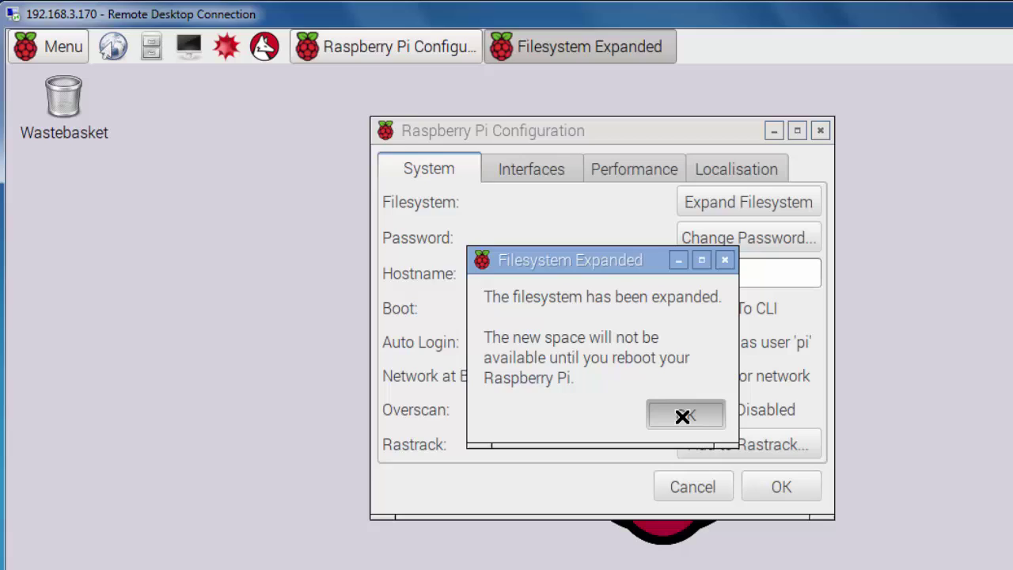
click(682, 416)
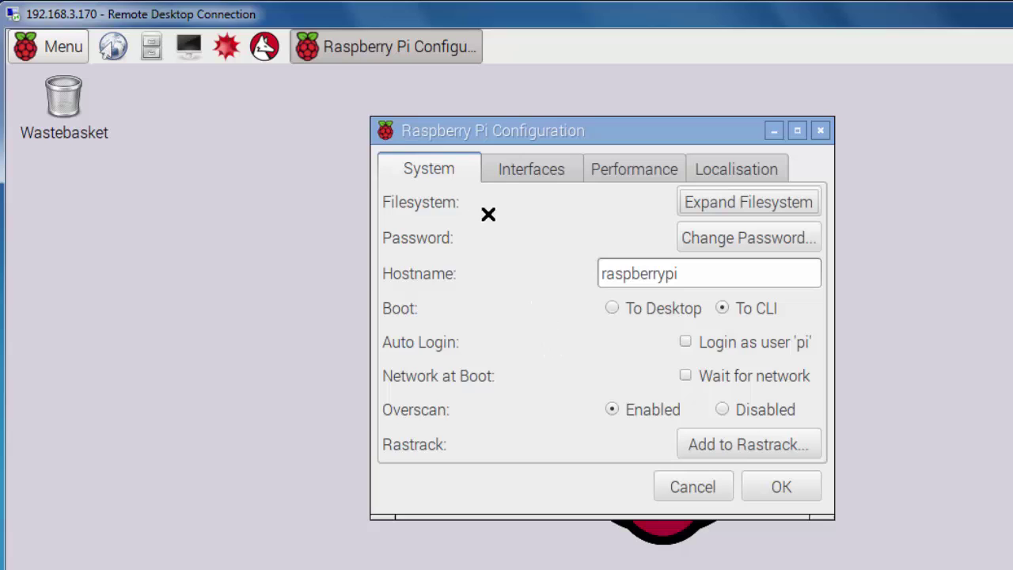
Step: Switch Raspberry Pi Configuration to the Interfaces tab
click(527, 166)
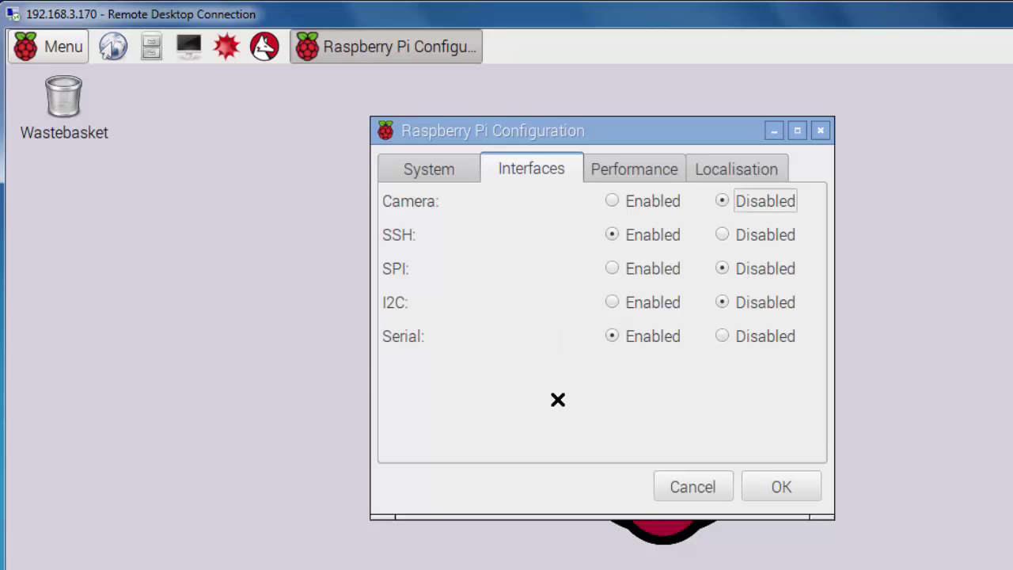
Step: Show the Performance settings: overclock None (900MHz) and GPU memory 64
click(634, 165)
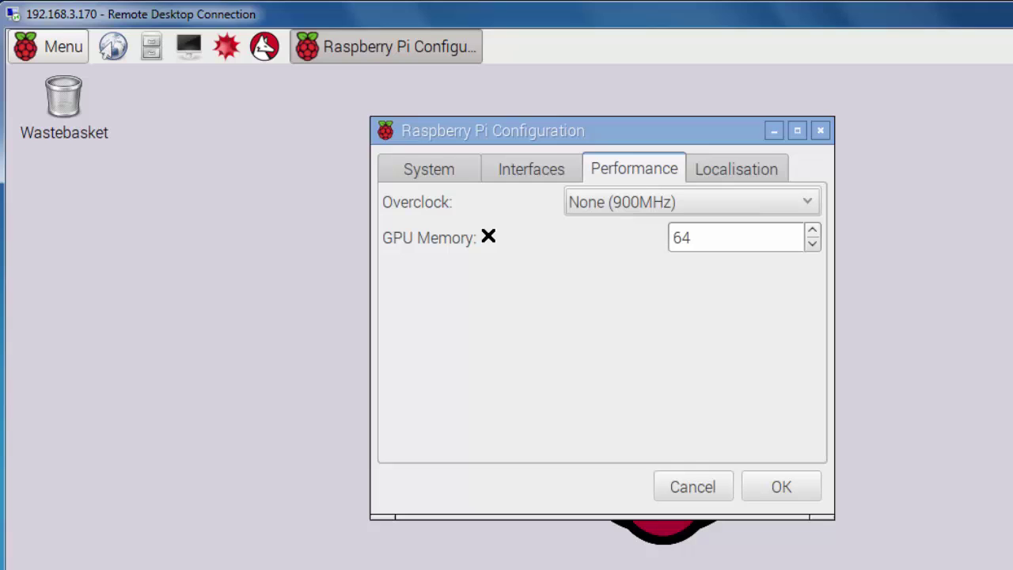
Step: Set the locale to en (English), country US (USA), character set UTF-8
click(728, 172)
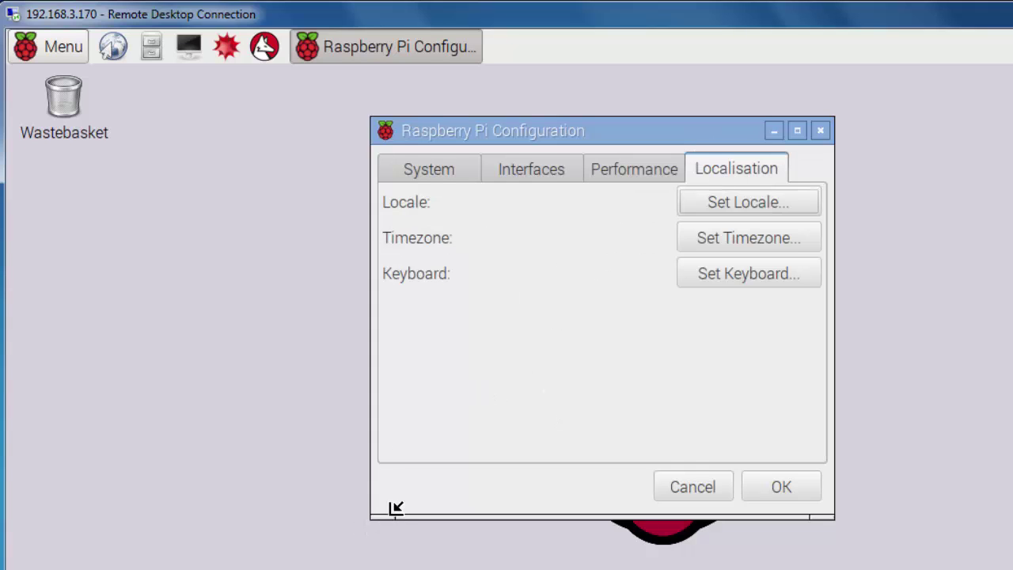
click(744, 201)
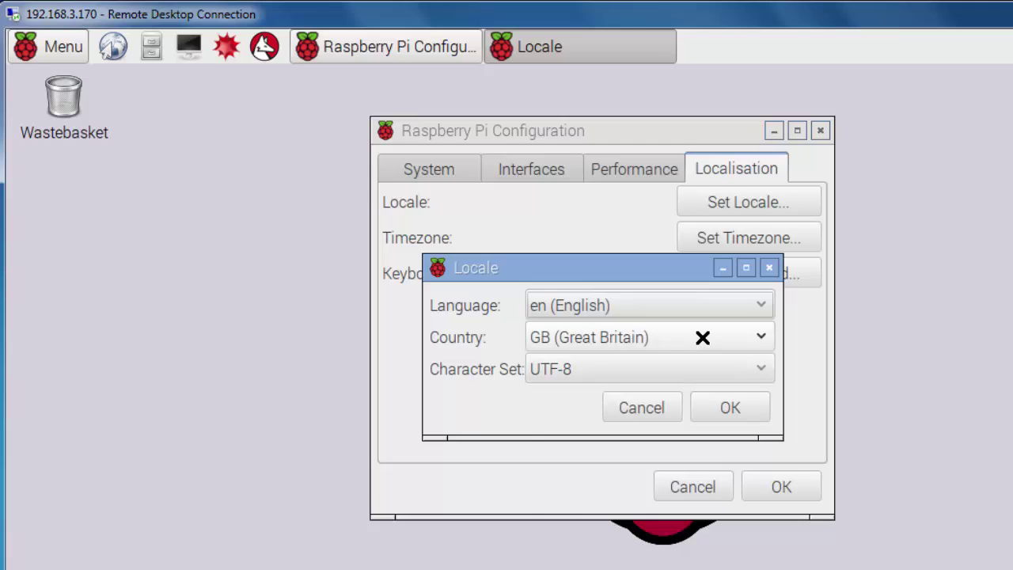
click(702, 337)
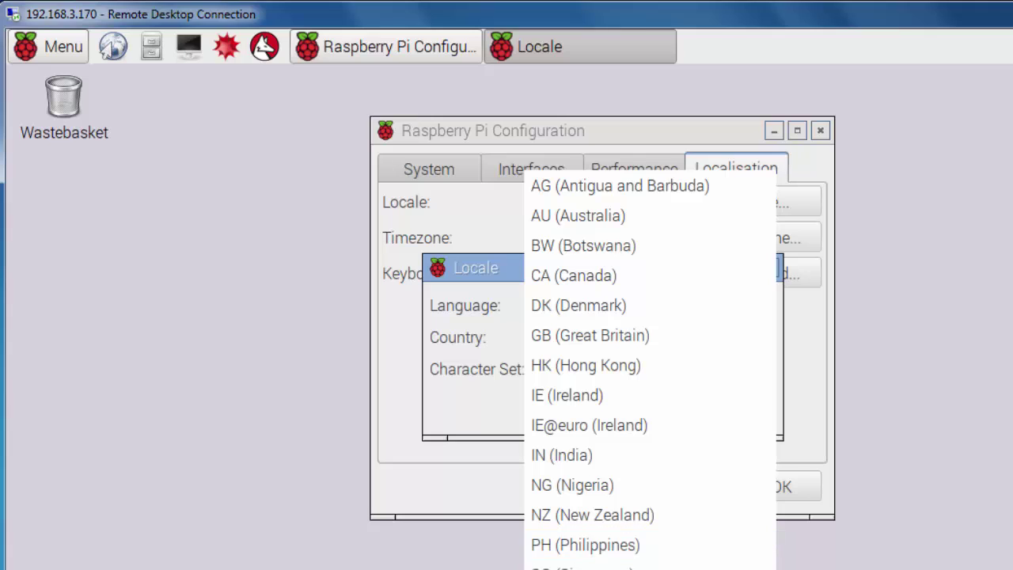
click(585, 554)
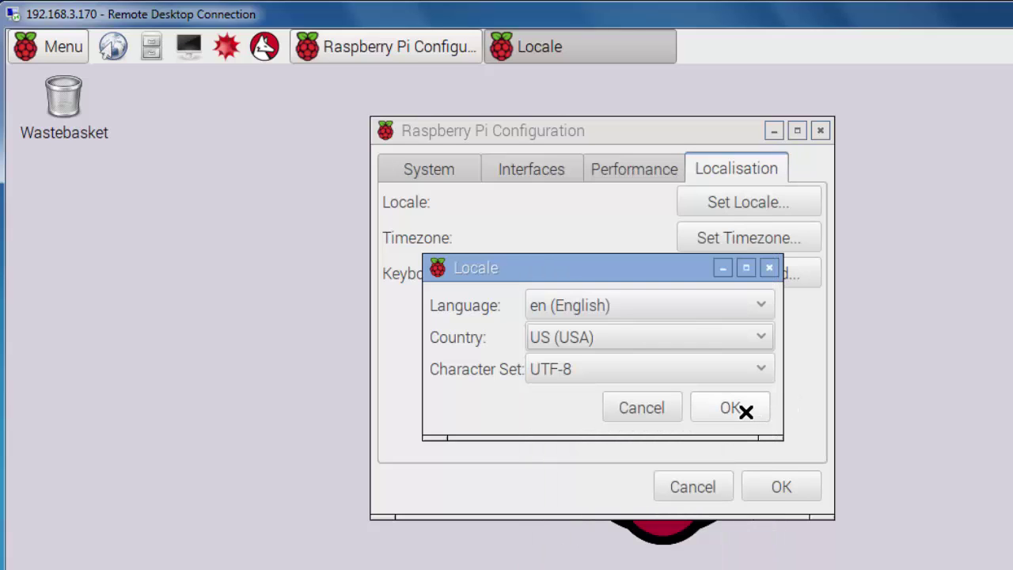
click(732, 408)
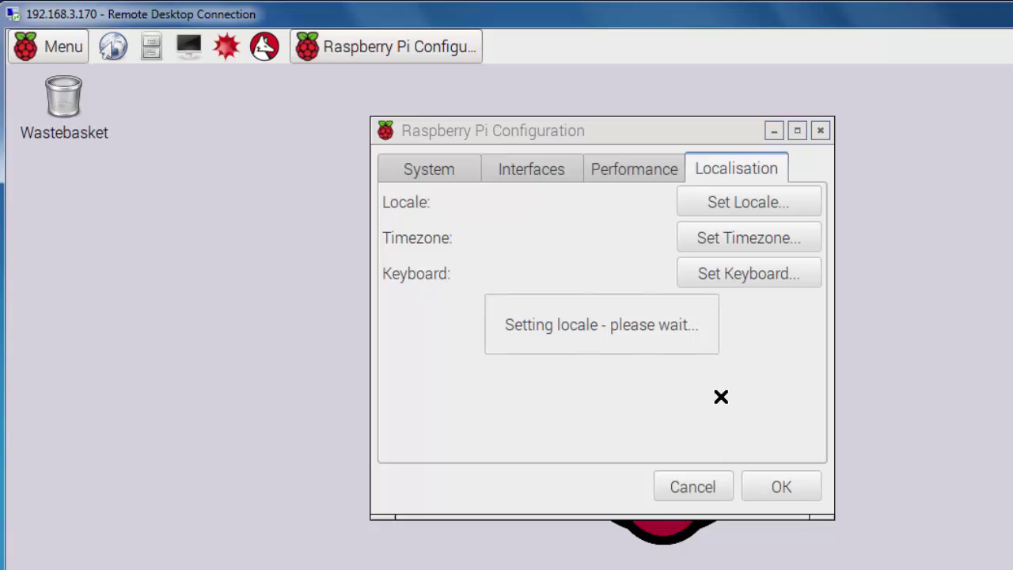
Step: Set the timezone to Area US, Location Pacific and confirm it
click(760, 238)
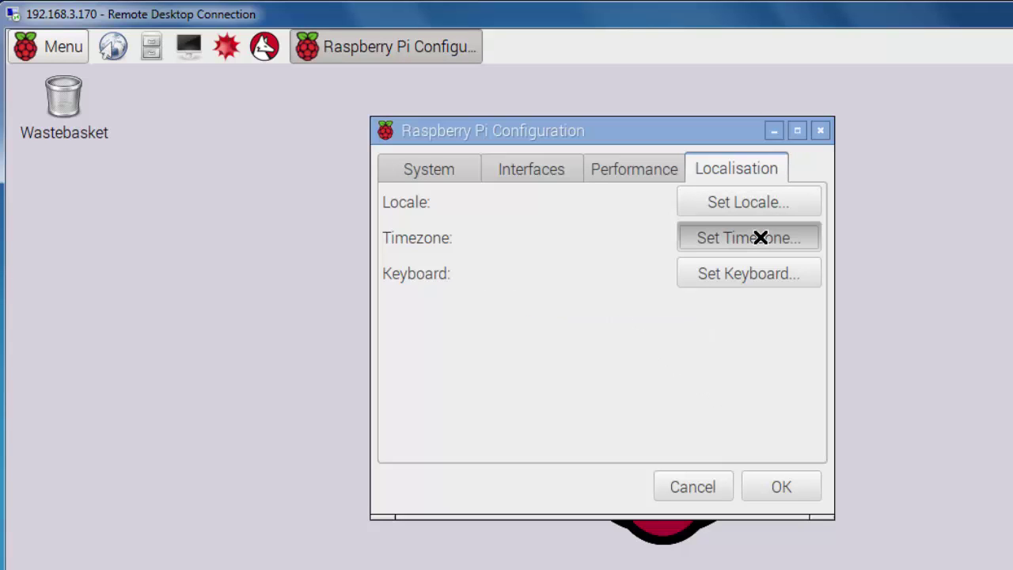
click(677, 319)
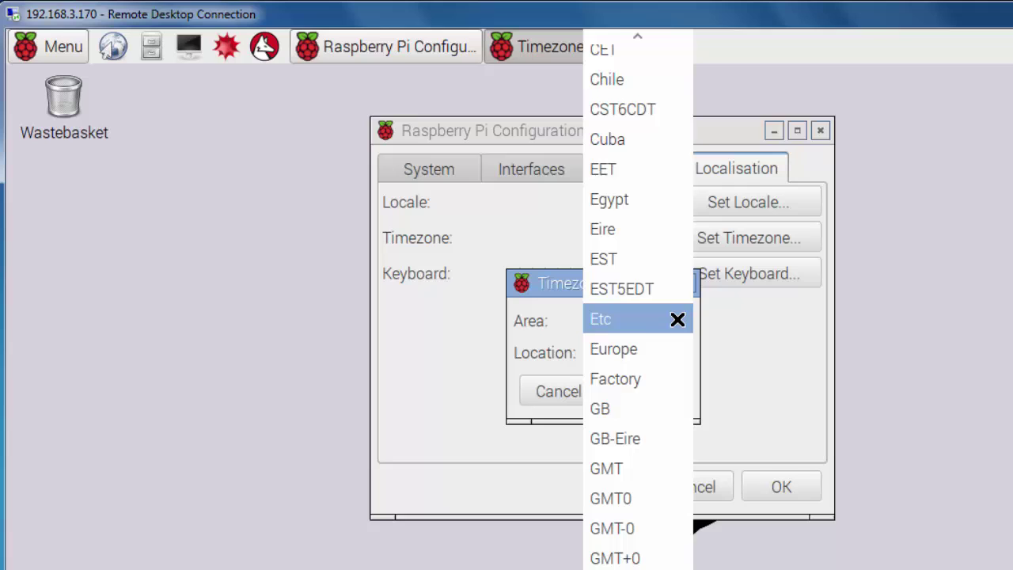
key(Down)
key(Down)
key(Down)
scroll(679, 320, down, 5)
scroll(679, 320, down, 6)
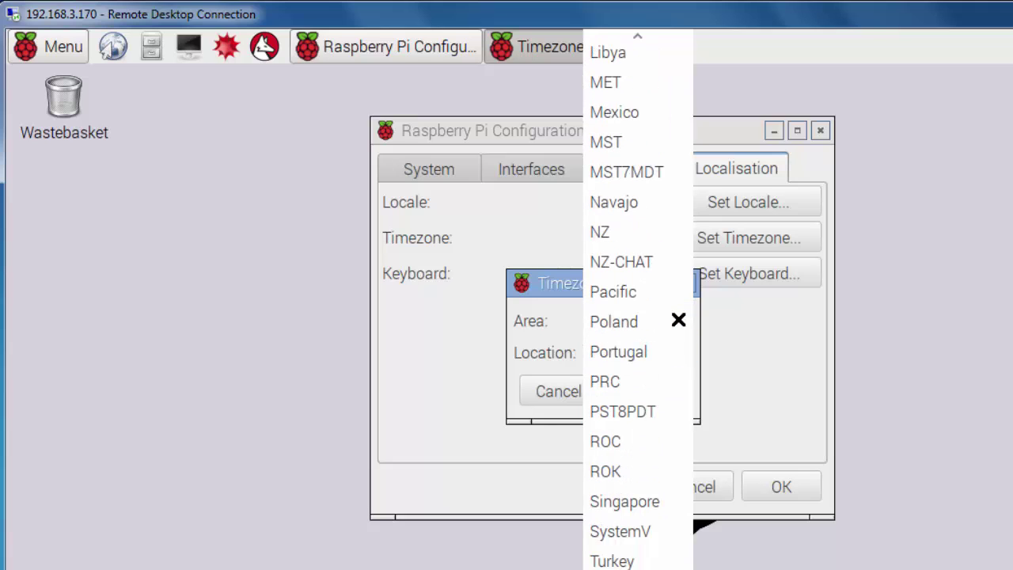
click(678, 320)
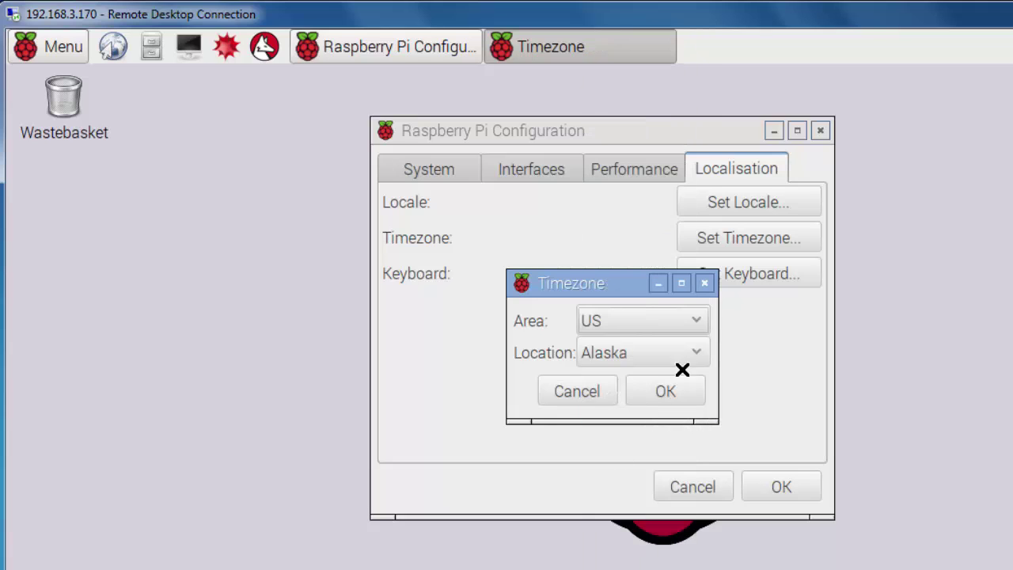
drag(606, 282, 346, 108)
click(432, 157)
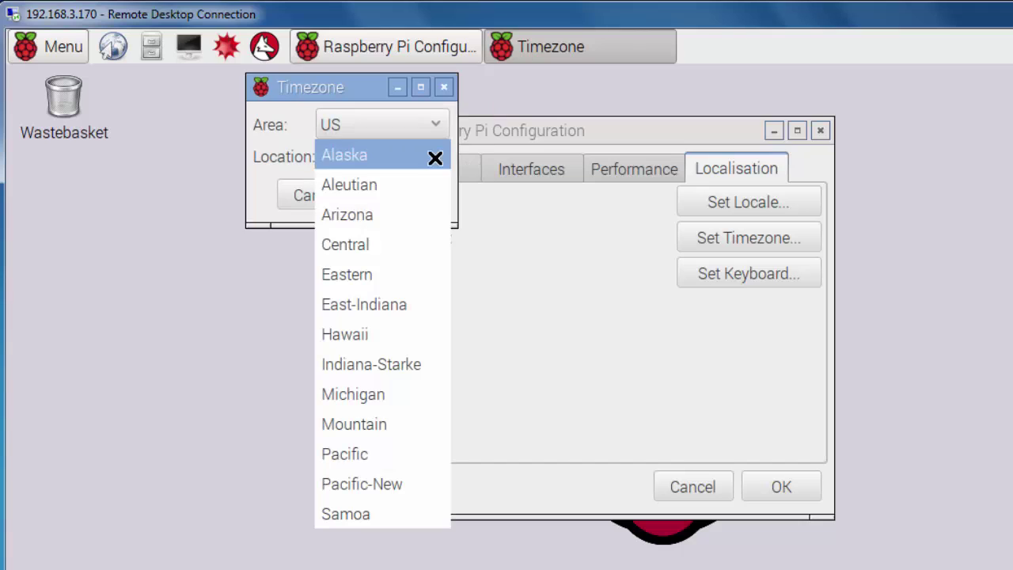
click(359, 452)
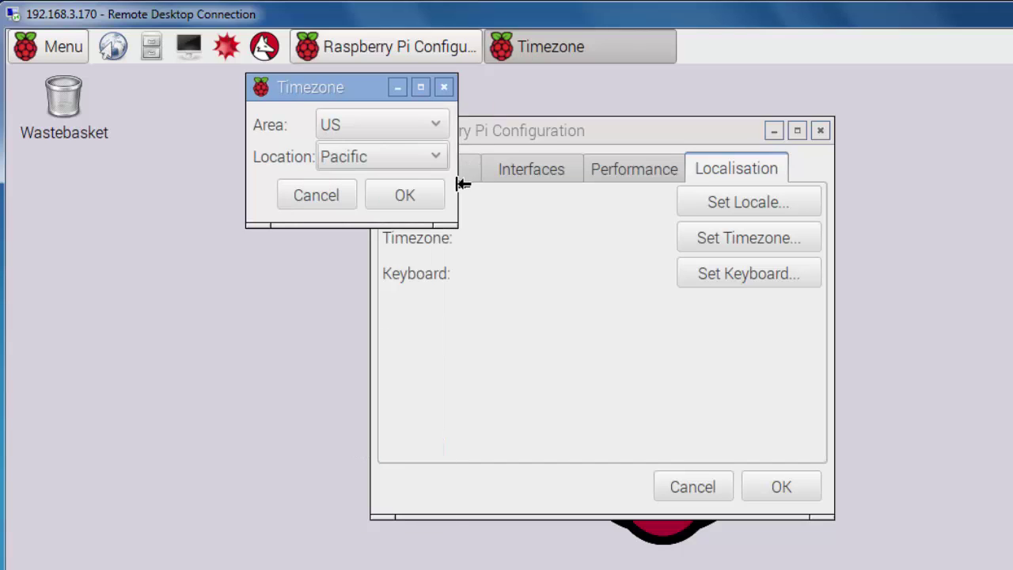
click(420, 191)
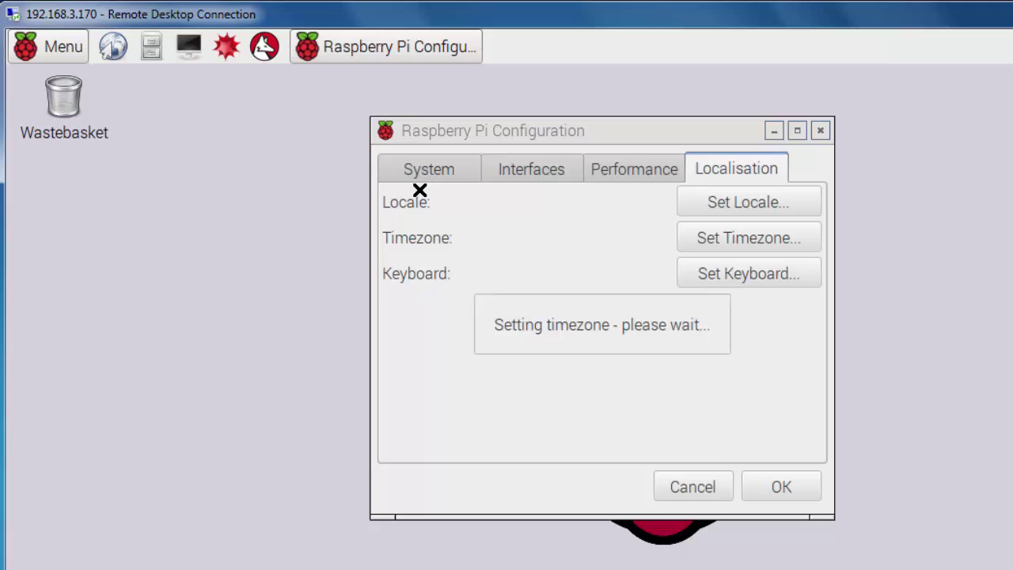
click(749, 277)
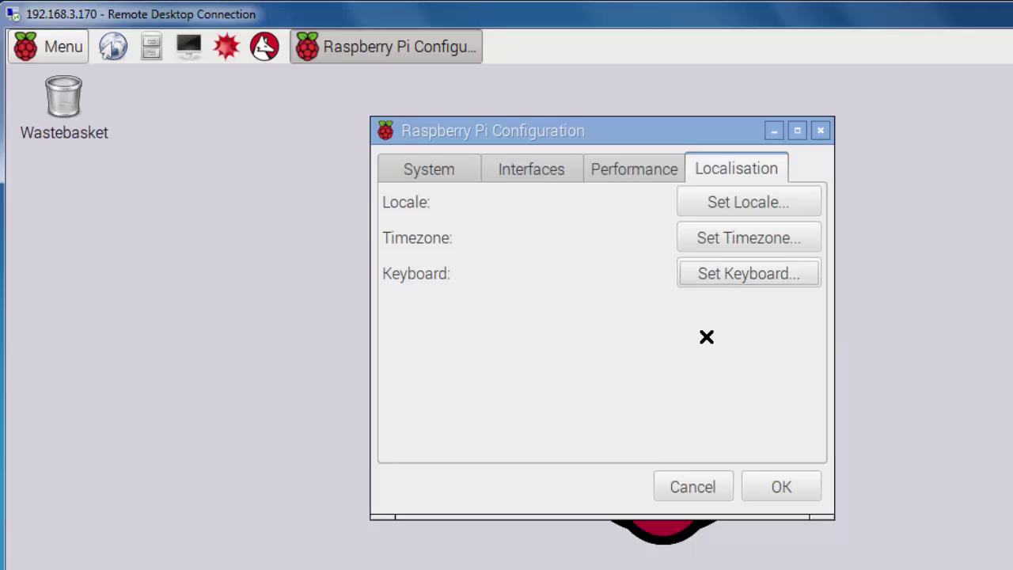
click(758, 276)
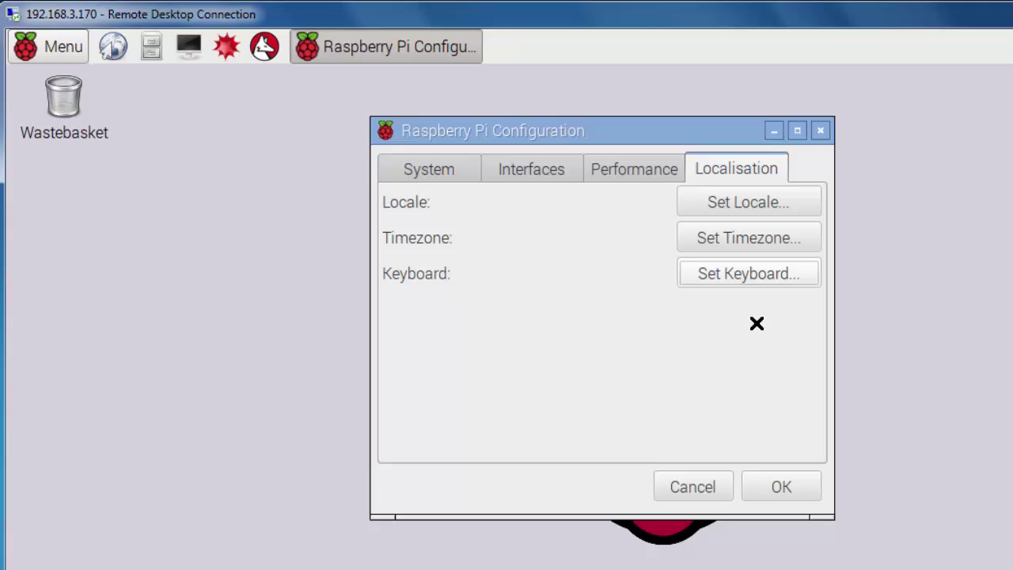
click(760, 277)
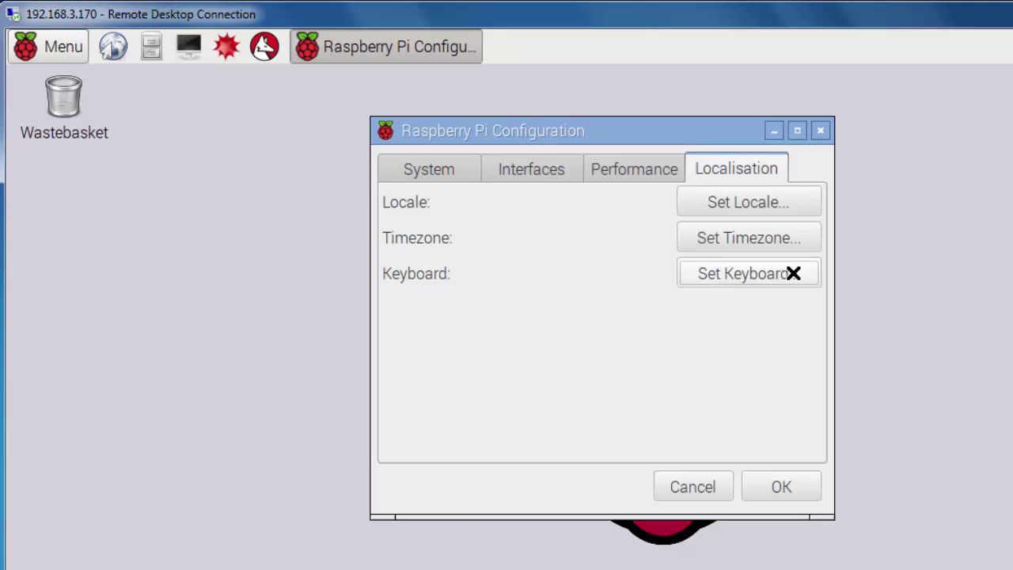
Step: Apply the Raspberry Pi Configuration changes and accept the reboot now
click(779, 484)
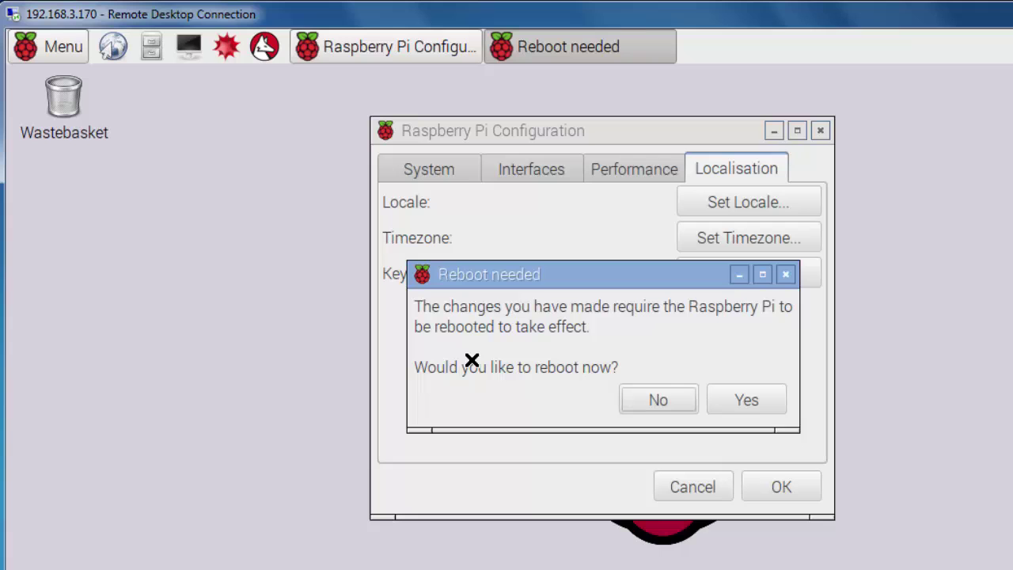
click(735, 401)
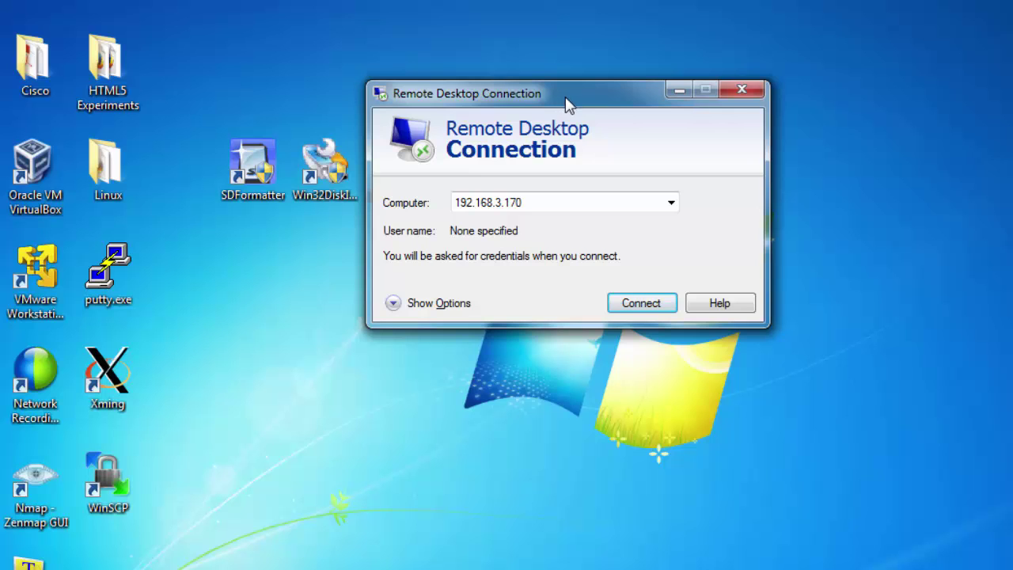
Step: Drag the 192.168.3.170 connection window up and to the right
drag(574, 105, 607, 80)
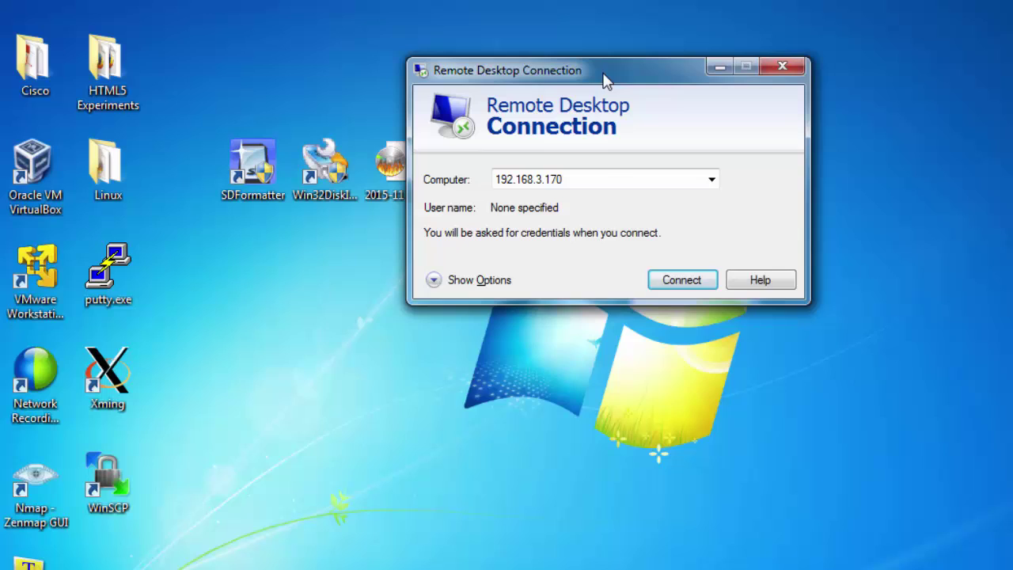